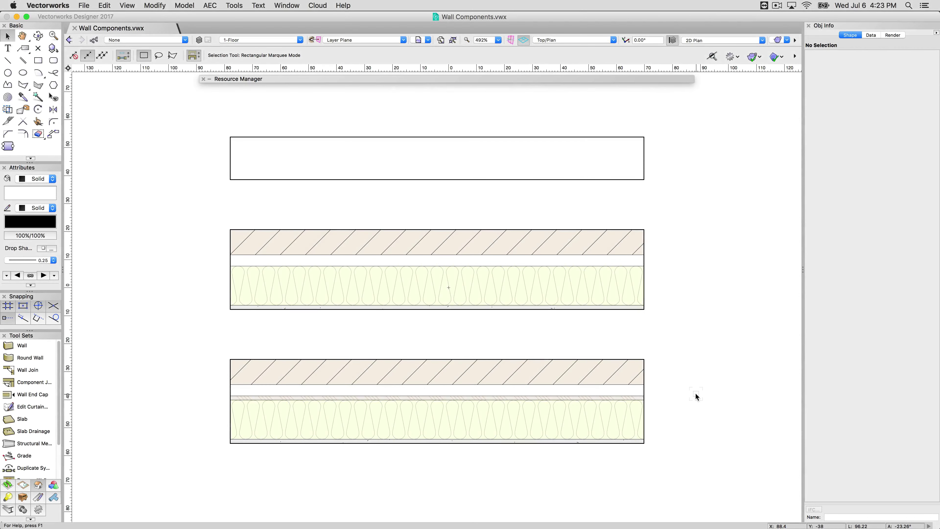
# - Inspect the top and middle walls' component lists, closing them without changes
pyautogui.click(614, 155)
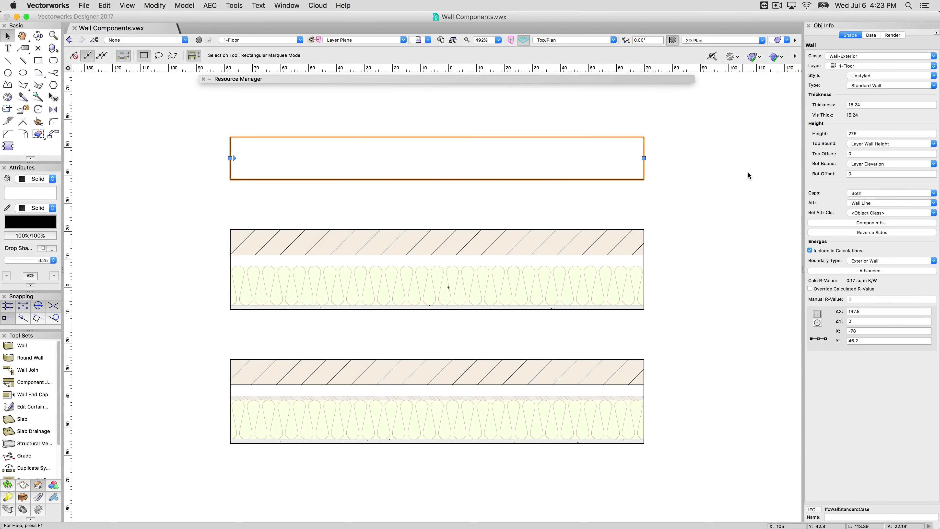
pyautogui.click(818, 223)
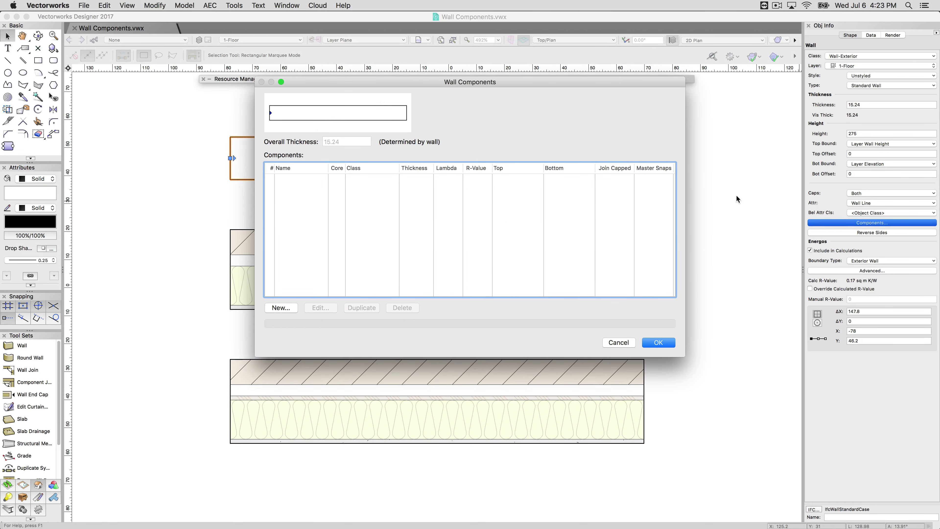
pyautogui.click(670, 343)
pyautogui.click(529, 245)
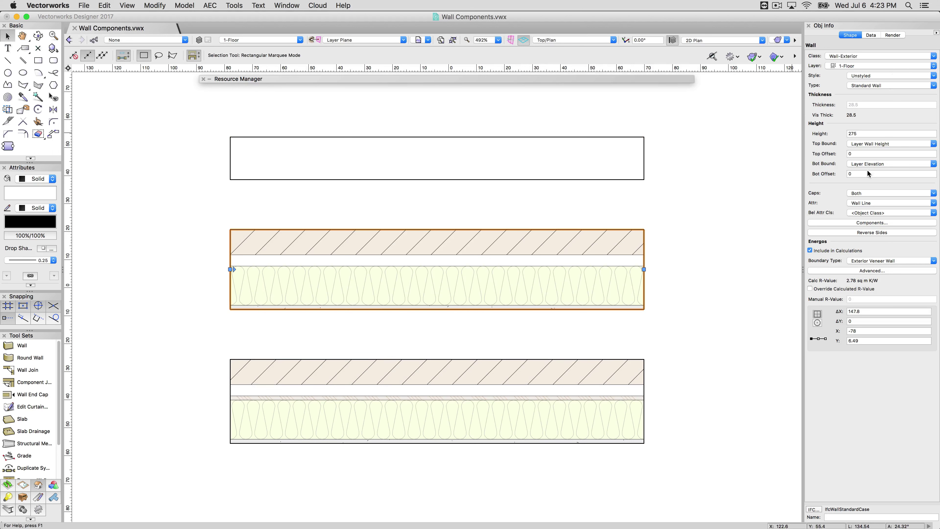
pyautogui.click(846, 223)
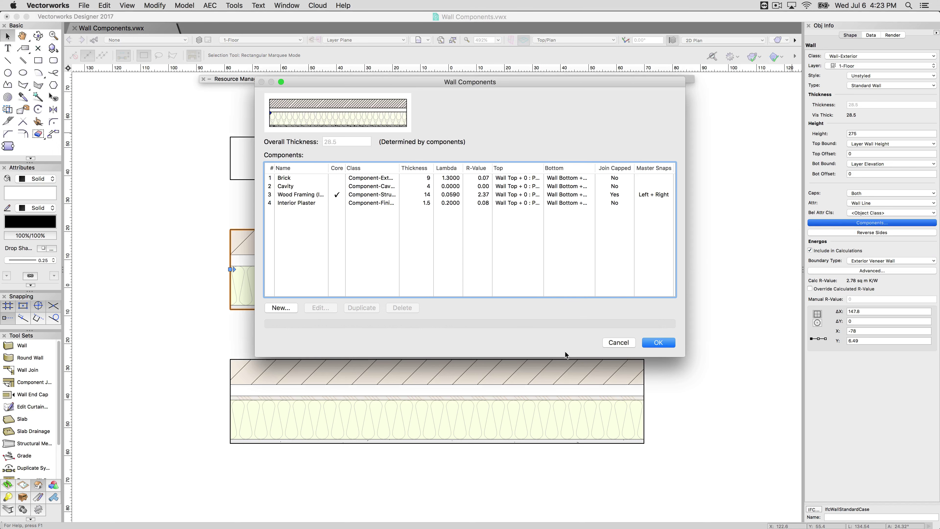
pyautogui.click(618, 343)
# - Select the bottom wall and preview the Ext Bearing-Wd Frame 140mm-Brick wall style
pyautogui.click(572, 382)
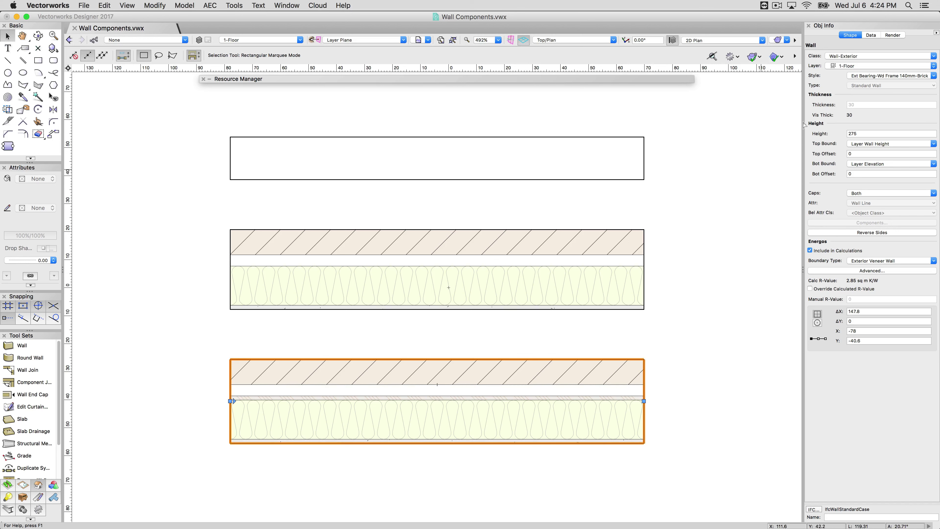
pyautogui.moveTo(564, 79)
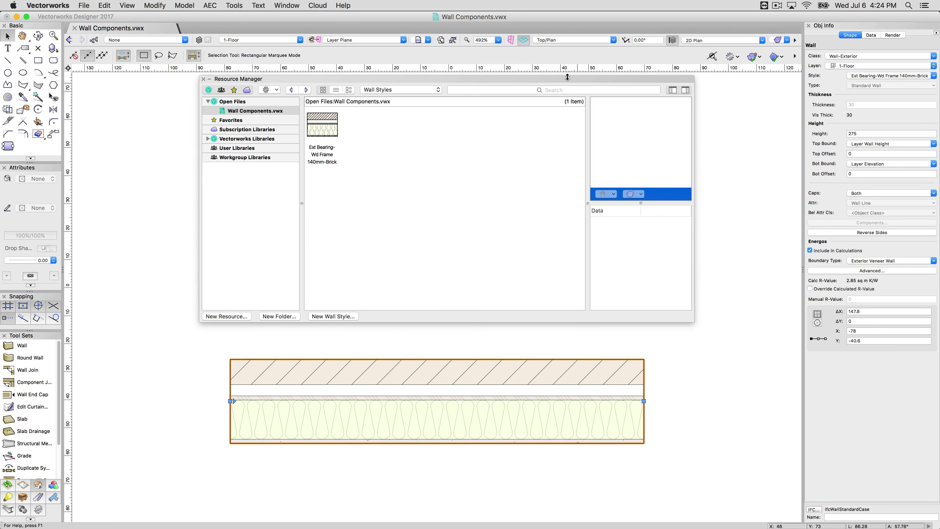
pyautogui.click(319, 119)
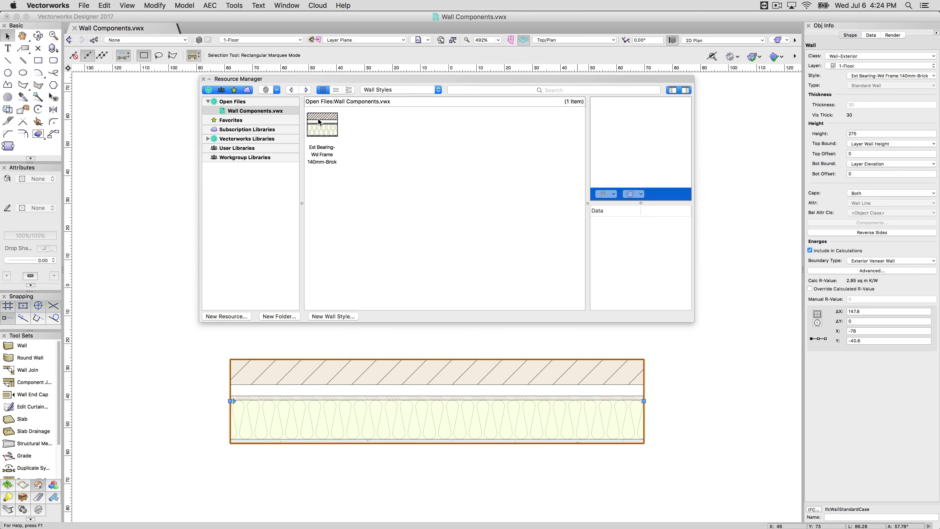
pyautogui.click(320, 136)
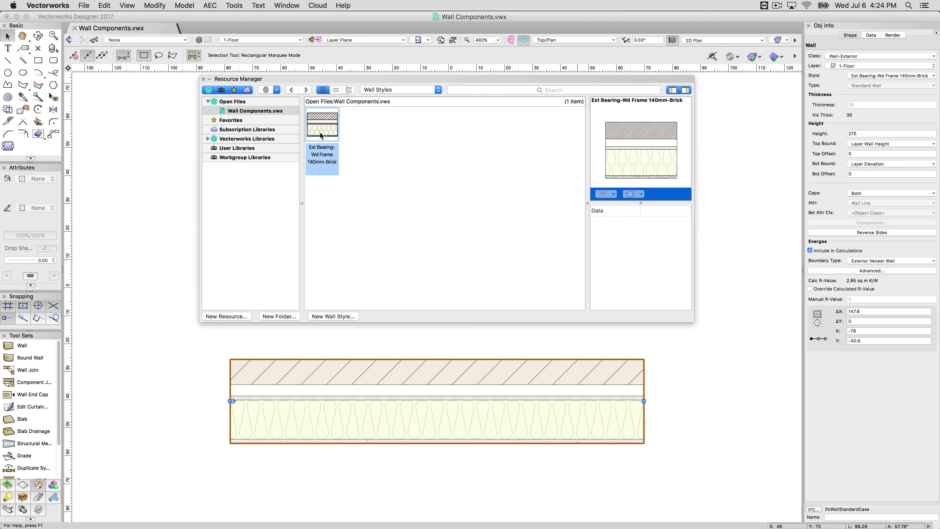
pyautogui.click(252, 302)
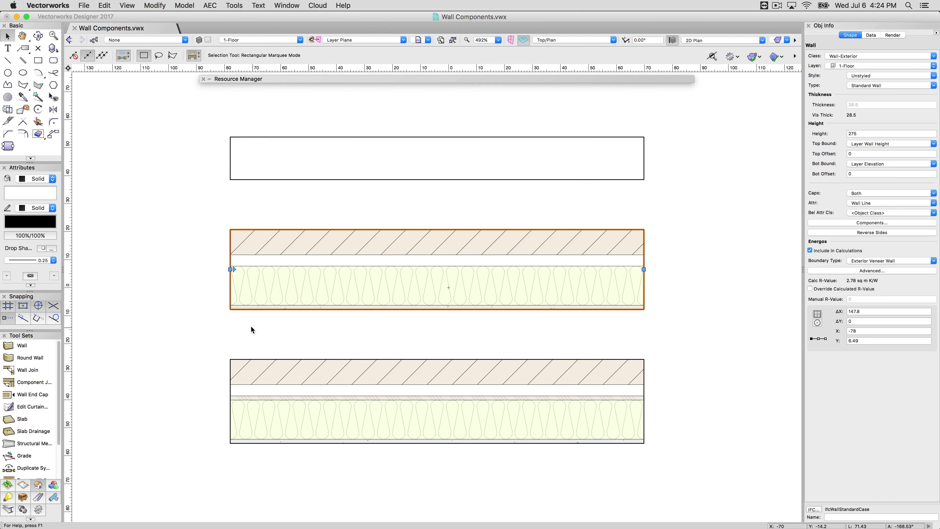
# - Marquee-select all three walls and Option-drag copies to the right
pyautogui.scroll(-3, 152, 298)
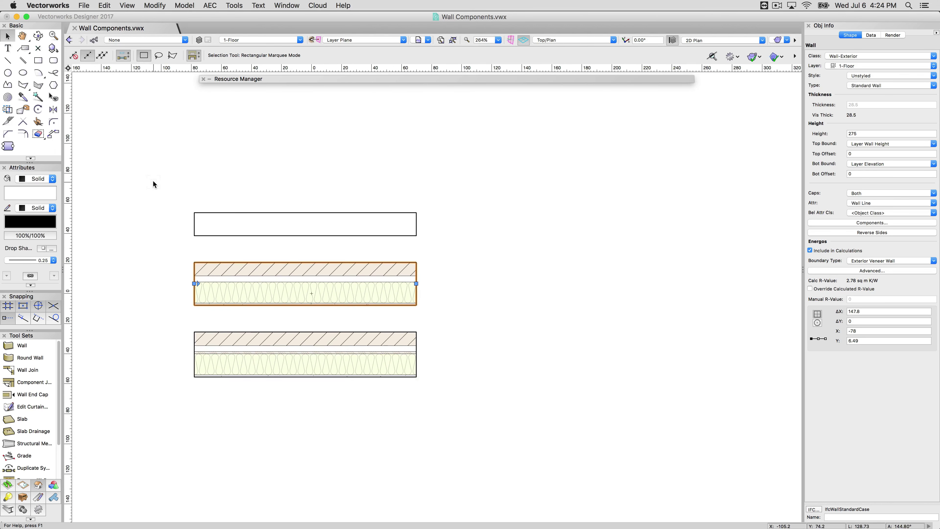
pyautogui.moveTo(153, 180); pyautogui.dragTo(481, 438)
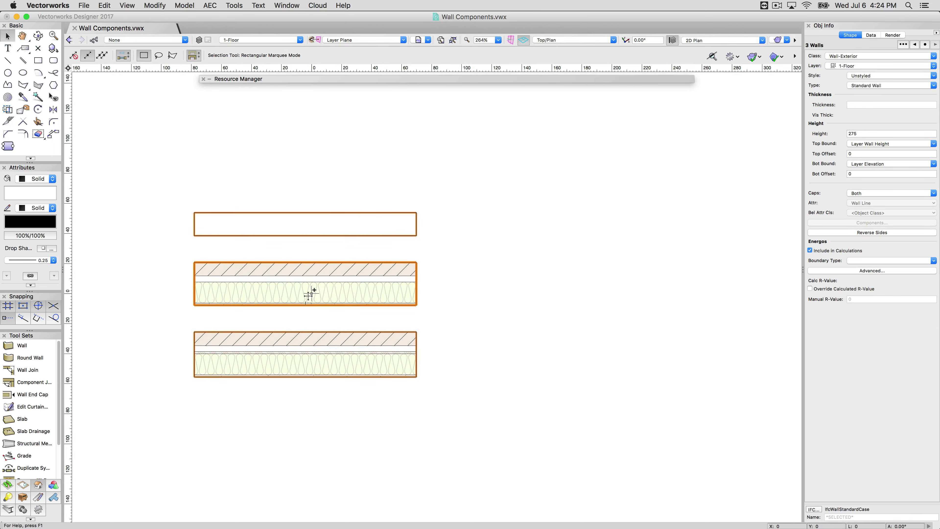
pyautogui.keyDown('alt'); pyautogui.moveTo(307, 302); pyautogui.dragTo(583, 299); pyautogui.keyUp('alt')
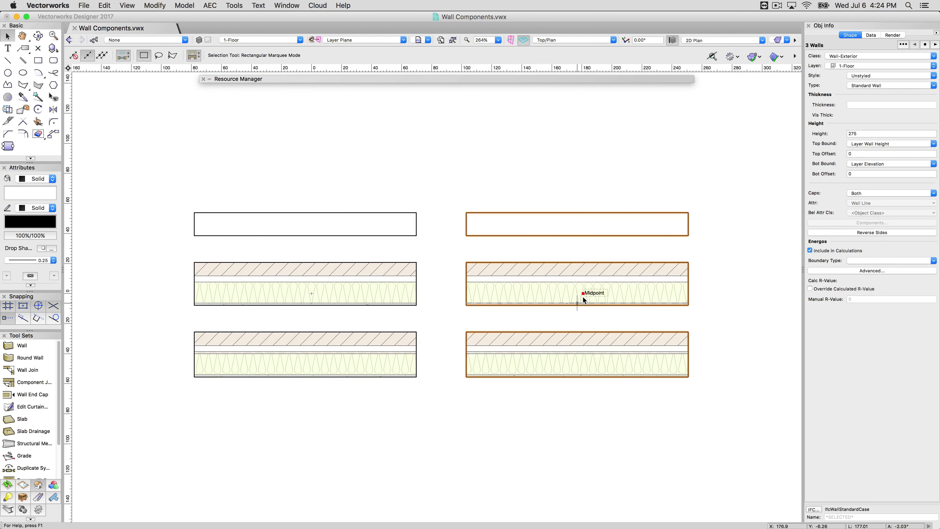
pyautogui.click(452, 263)
# - Set the top-right copied wall's thickness to 5
pyautogui.click(507, 225)
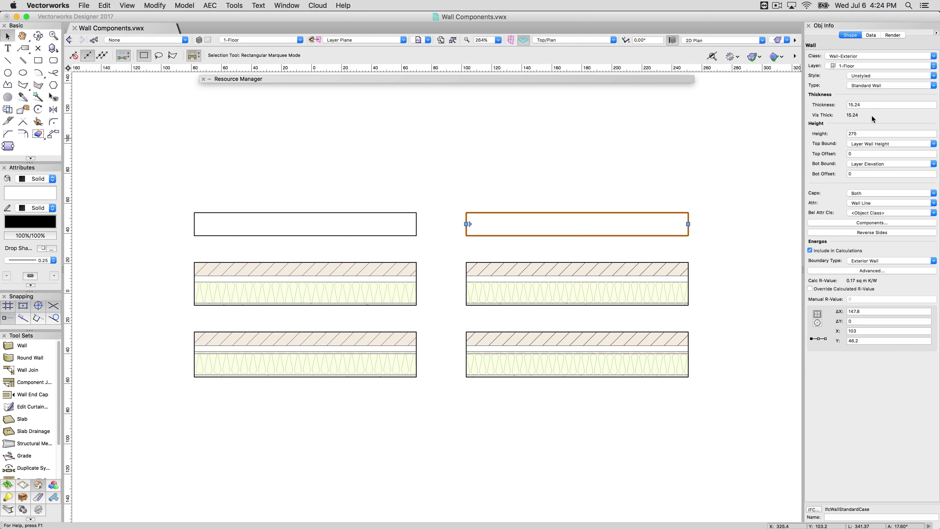
pyautogui.click(843, 105)
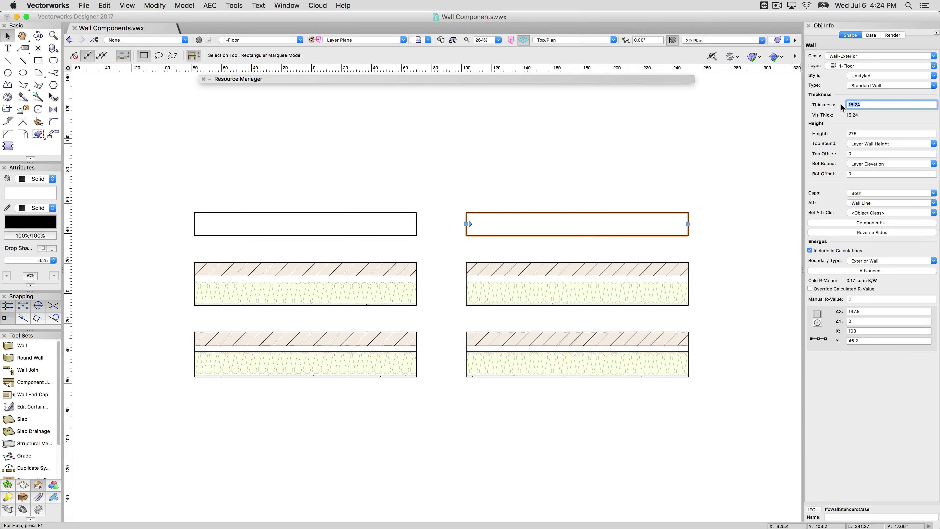
pyautogui.write('5')
pyautogui.press('Tab')
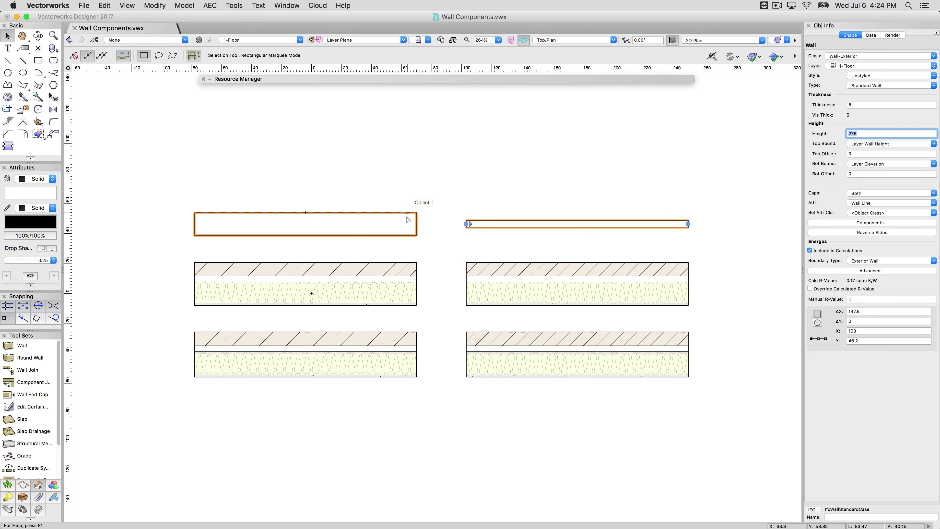
# - Delete Interior Plaster from the middle-right copy's components, then select the bottom-right wall
pyautogui.click(522, 271)
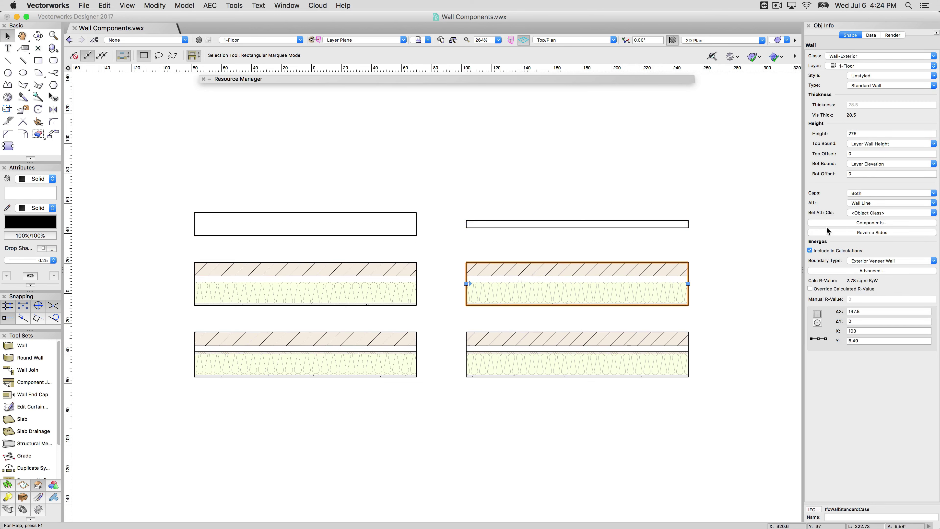
pyautogui.click(877, 224)
pyautogui.click(373, 203)
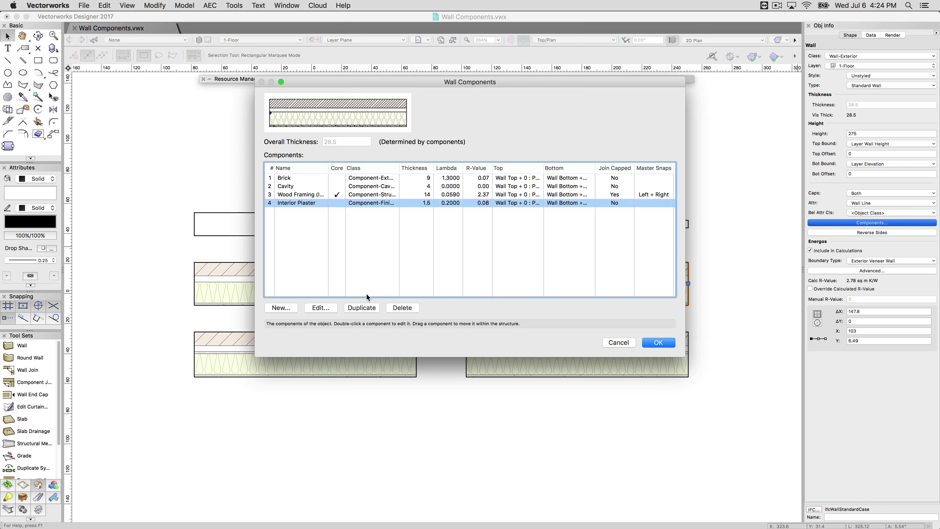
pyautogui.click(403, 307)
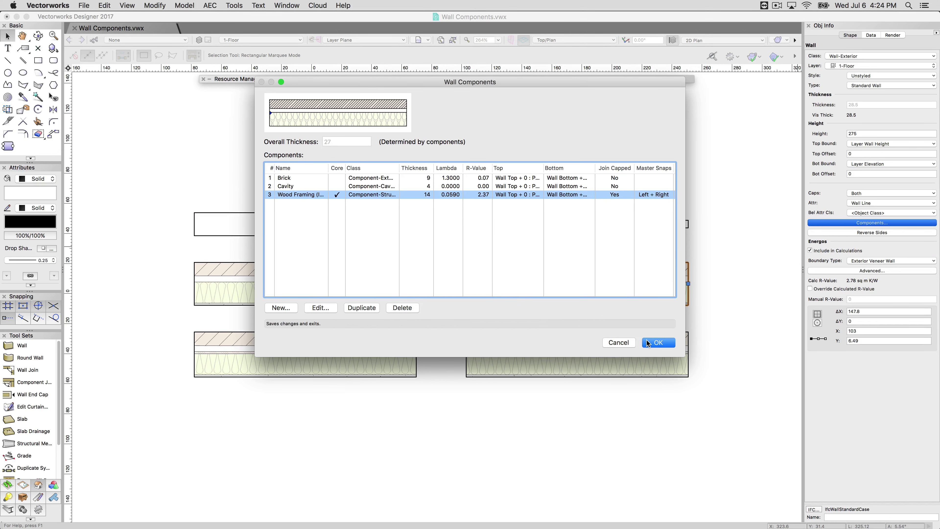
pyautogui.click(657, 343)
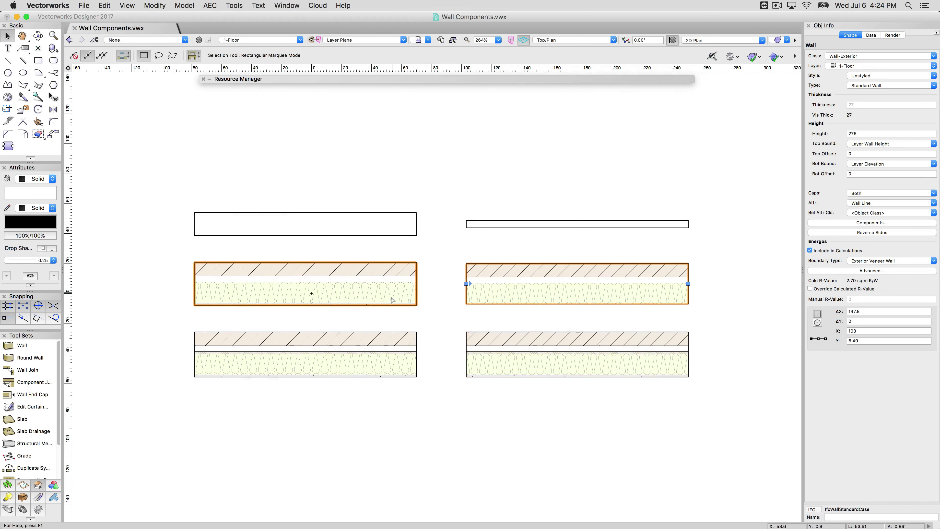
pyautogui.click(451, 321)
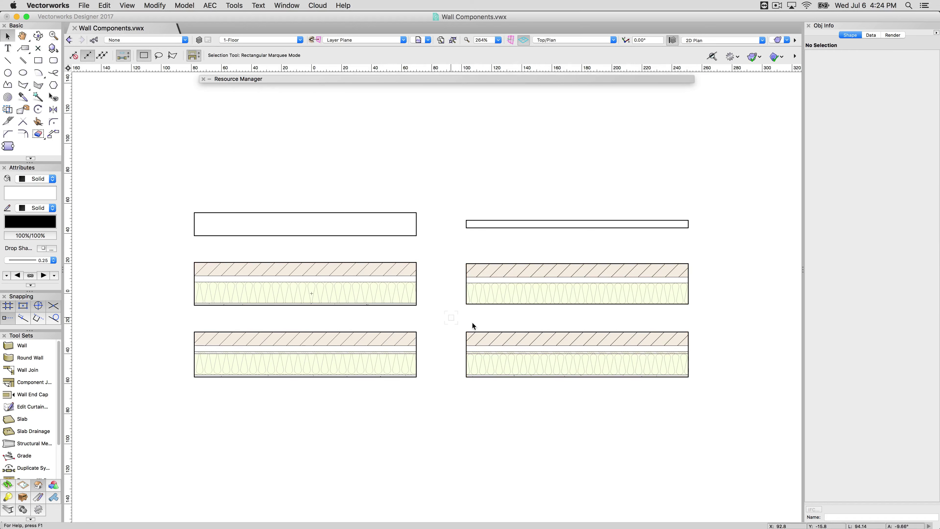
pyautogui.click(503, 346)
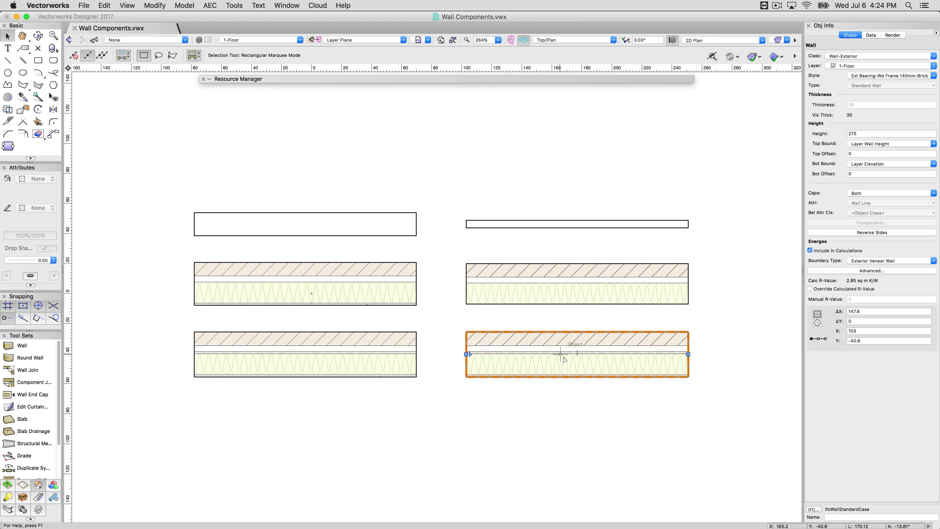
# - Edit the Ext Bearing-Wd Frame 140mm-Brick style to delete Interior Plaster, and replace walls using it
pyautogui.doubleClick(454, 80)
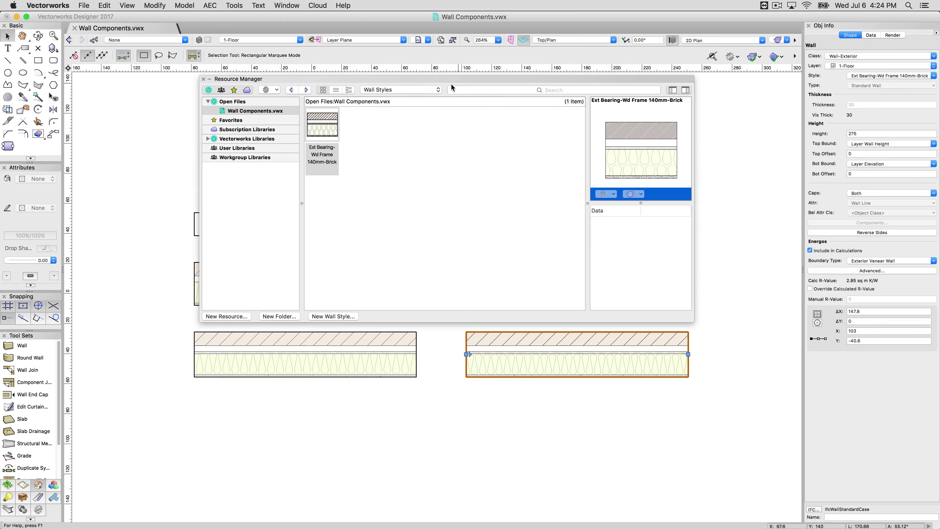
pyautogui.rightClick(328, 126)
pyautogui.click(349, 177)
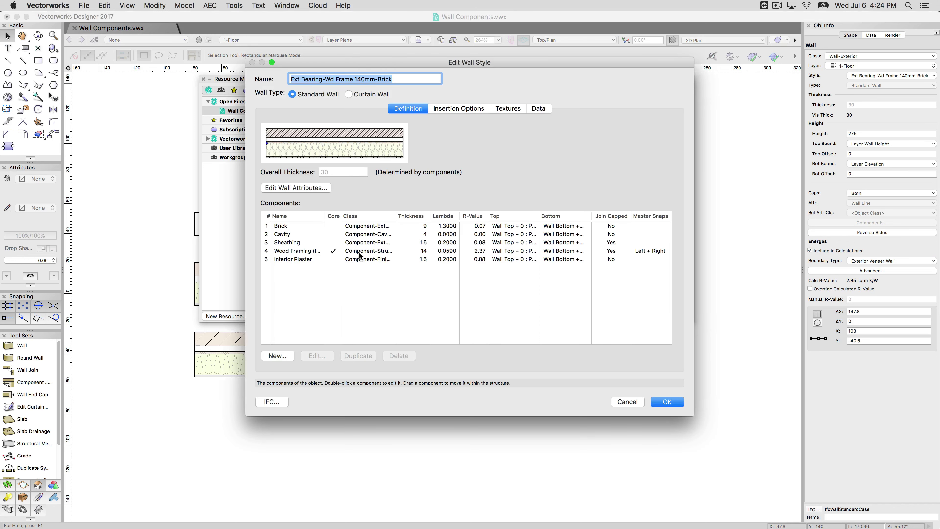
pyautogui.click(361, 259)
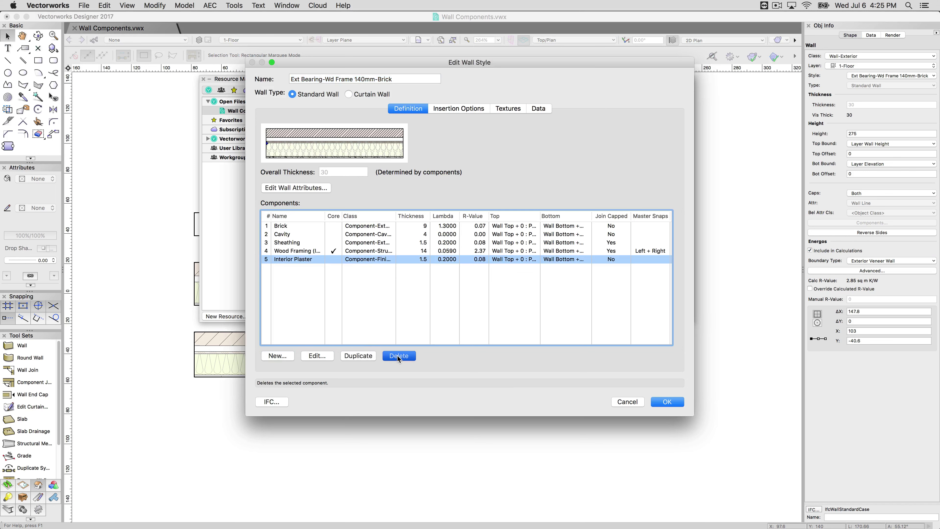
pyautogui.click(397, 355)
pyautogui.click(673, 401)
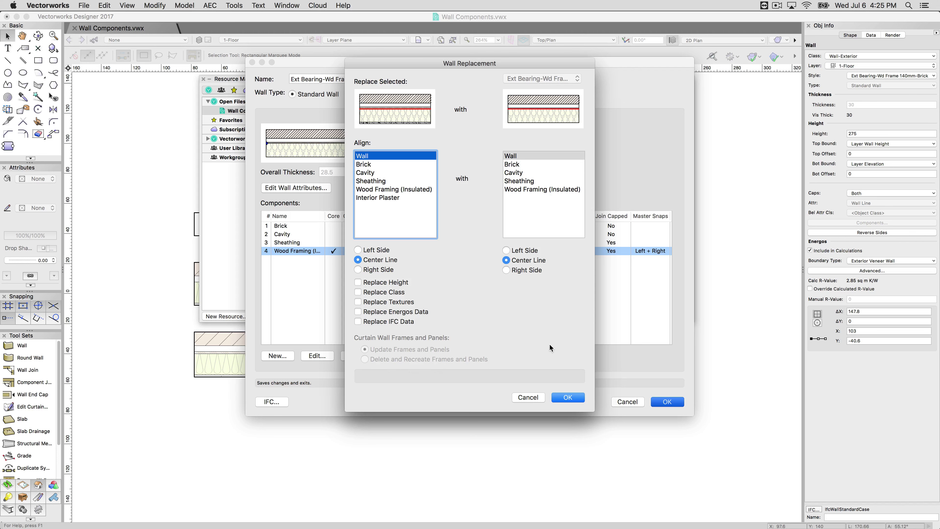
pyautogui.click(560, 397)
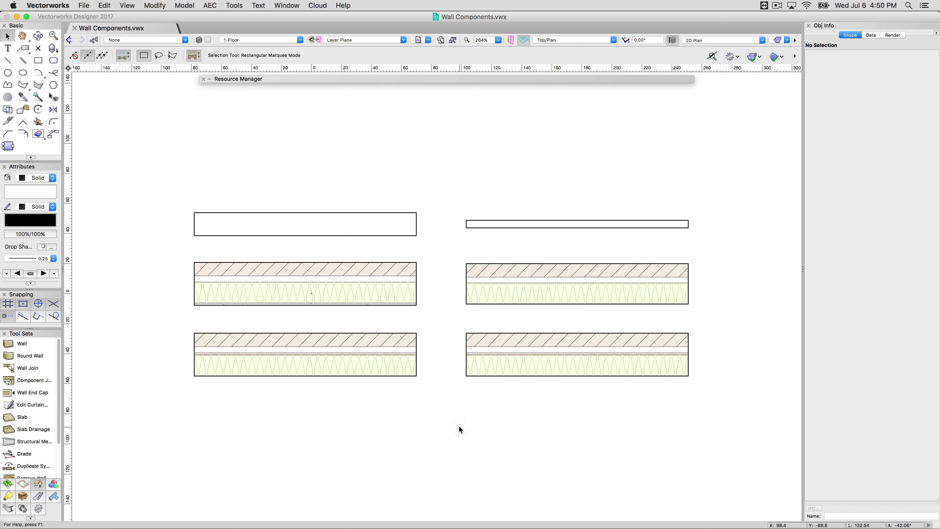
# - Delete the three left walls plus the top-right and bottom-right walls
pyautogui.moveTo(129, 183); pyautogui.dragTo(440, 395)
pyautogui.press('Delete')
pyautogui.click(503, 223)
pyautogui.press('Delete')
pyautogui.click(512, 358)
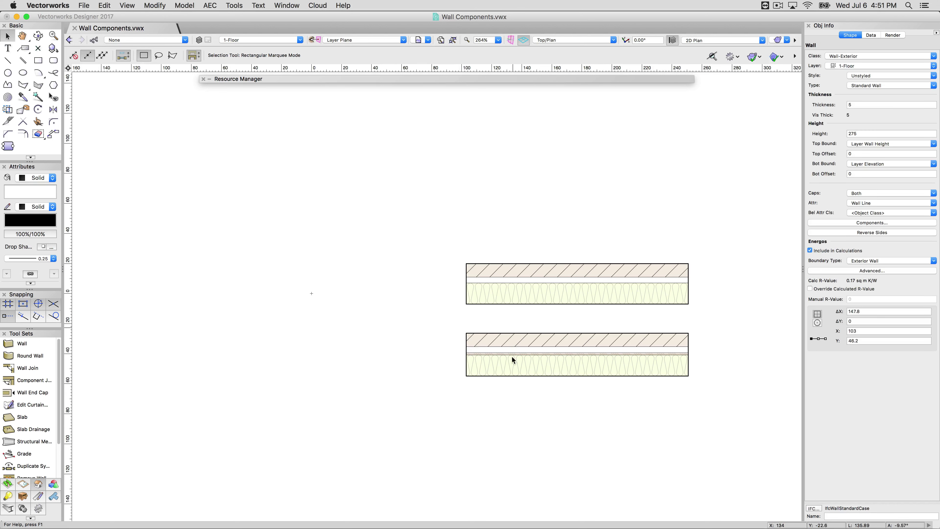
pyautogui.press('Delete')
# - Zoom to the remaining 27-thick veneer wall and open its component list
pyautogui.click(531, 301)
pyautogui.press('super+6')
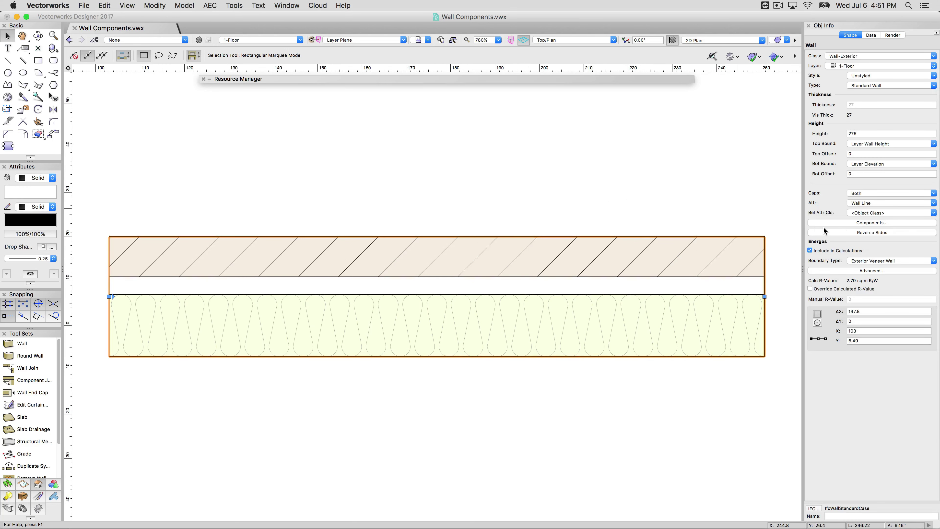
pyautogui.click(839, 222)
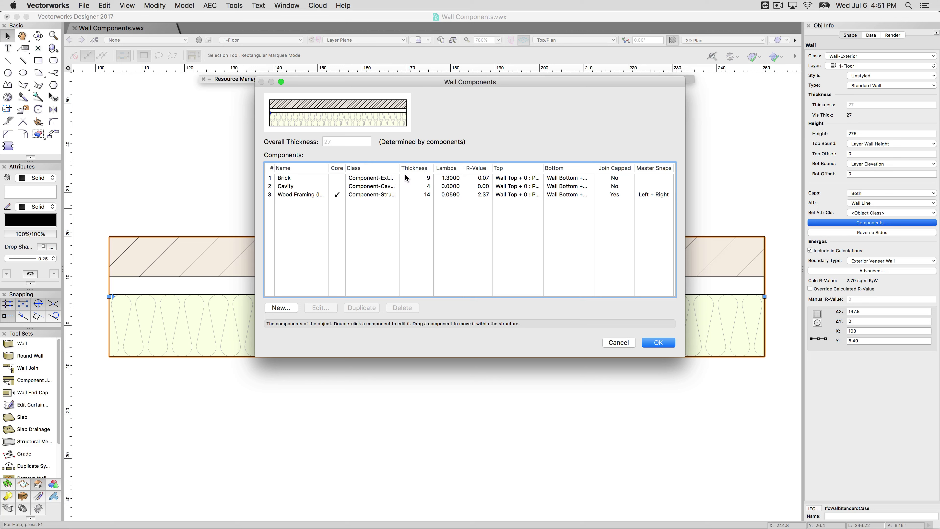
# - Try Cavity as core, restore Wood Framing as core, and widen the Top/Bottom column to show Wall Top + 0 : Peaks
pyautogui.moveTo(400, 169); pyautogui.dragTo(453, 167)
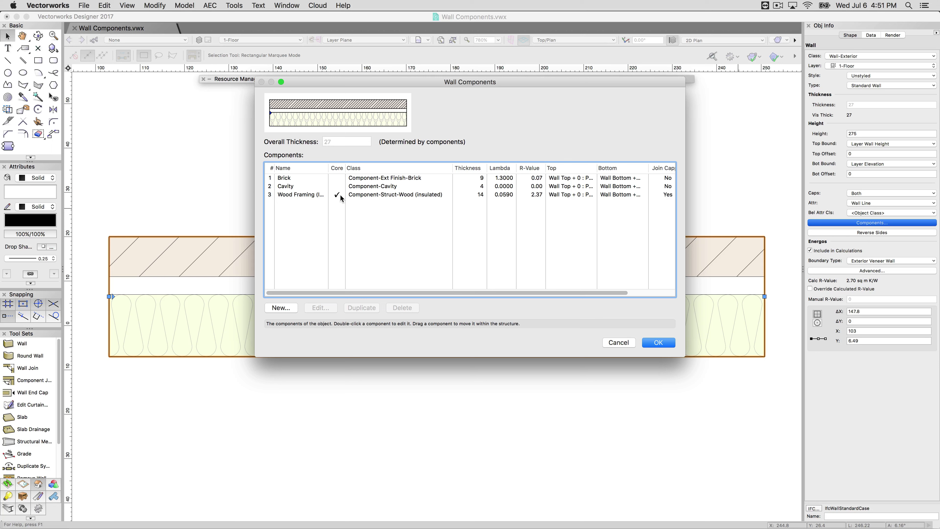
pyautogui.click(337, 187)
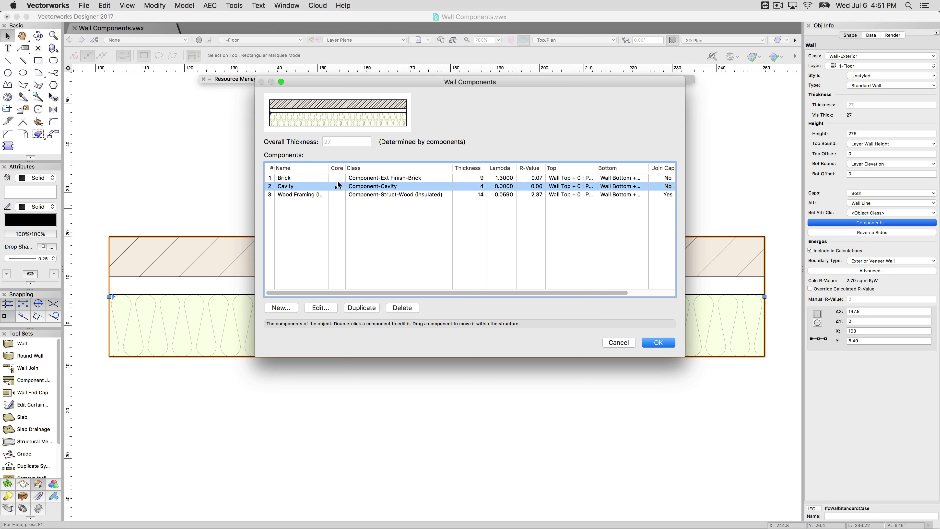
pyautogui.click(338, 178)
pyautogui.click(338, 187)
pyautogui.click(338, 195)
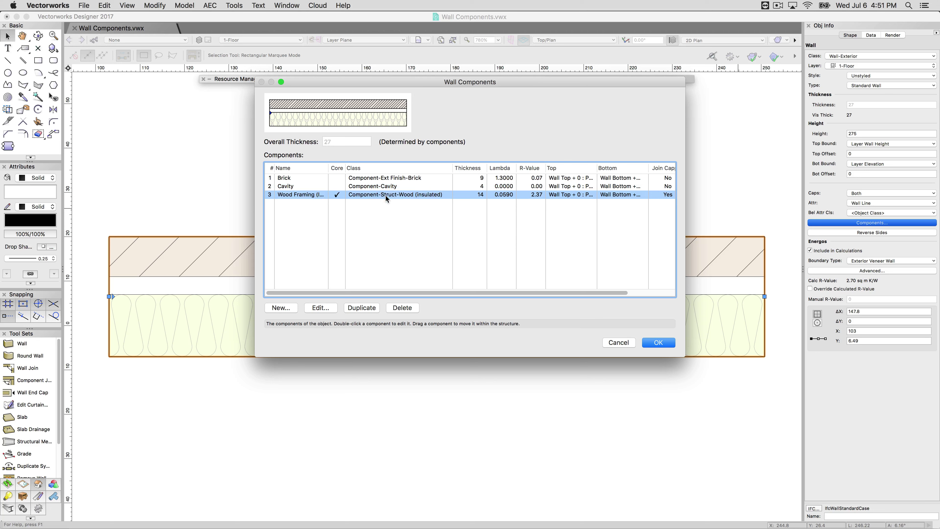
pyautogui.click(386, 179)
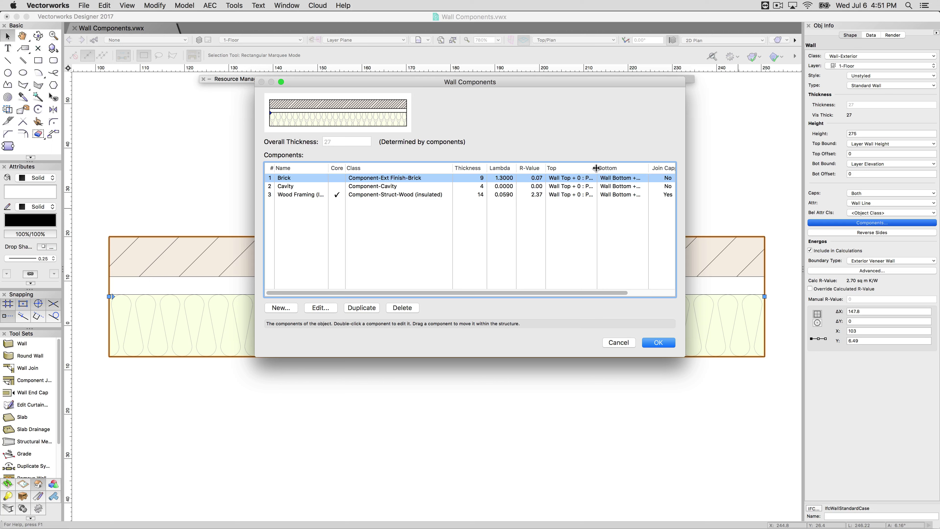
pyautogui.moveTo(597, 169); pyautogui.dragTo(614, 169)
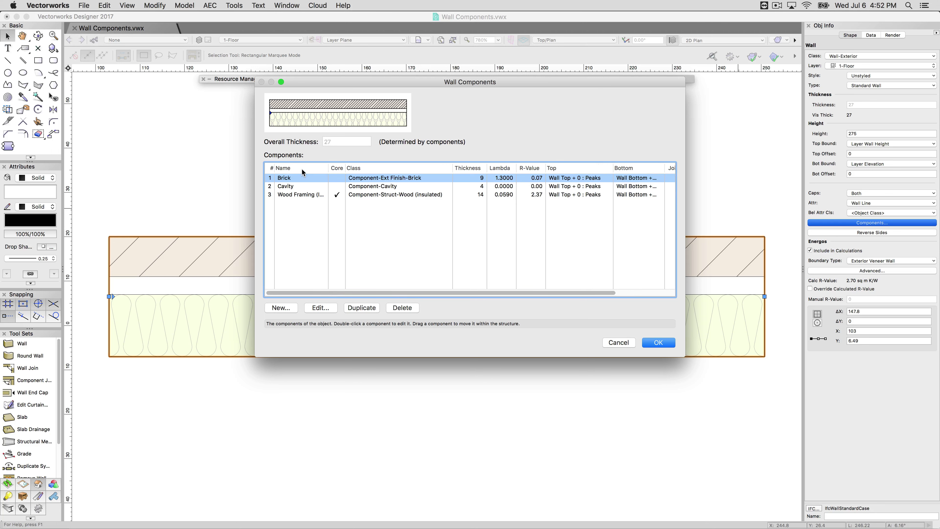
# - Open Brick's component settings and browse its Class choices without changing them
pyautogui.click(317, 308)
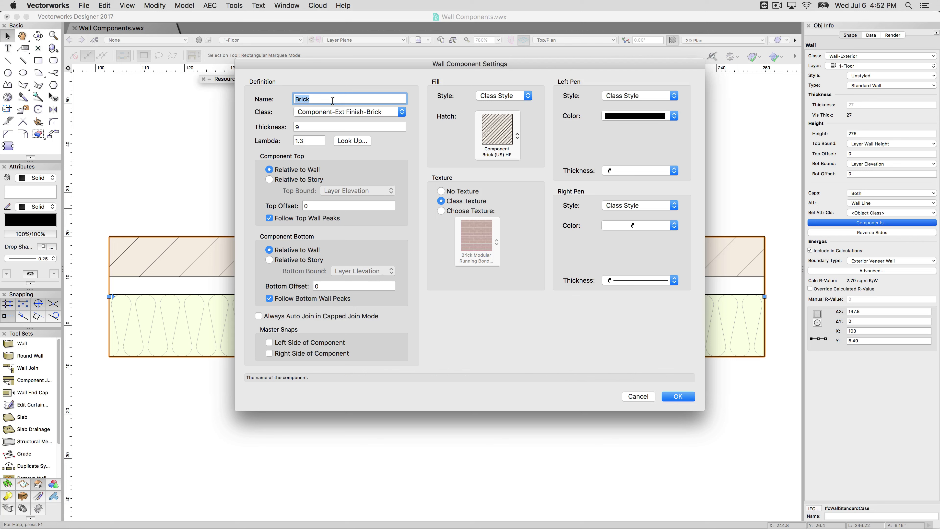
pyautogui.click(349, 113)
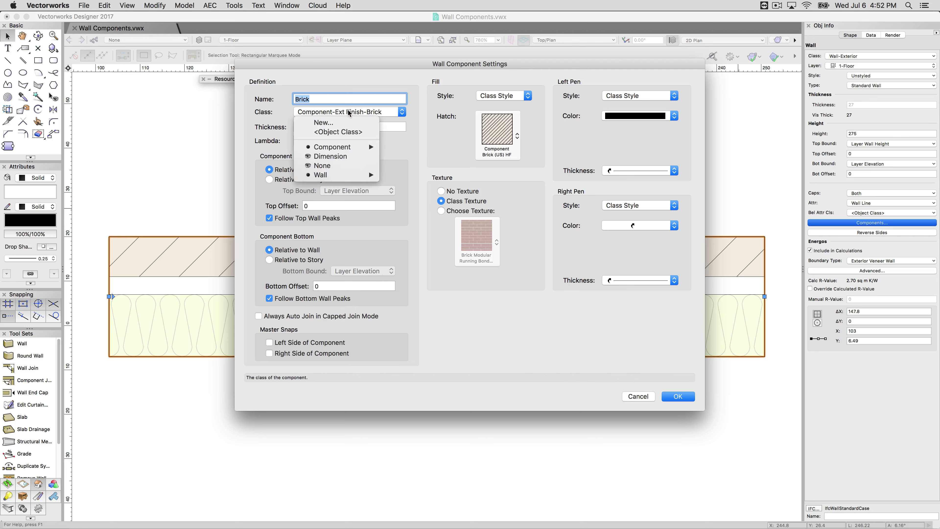
pyautogui.moveTo(349, 147)
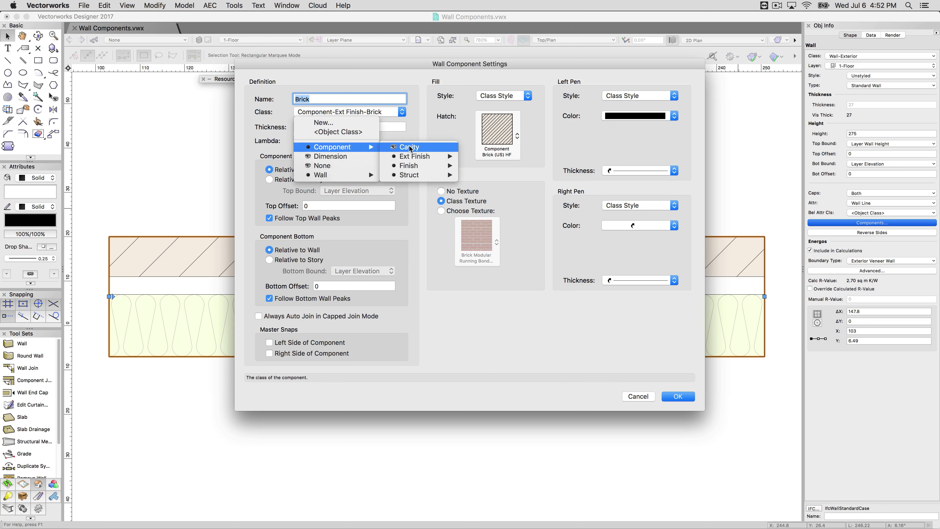
pyautogui.moveTo(332, 176)
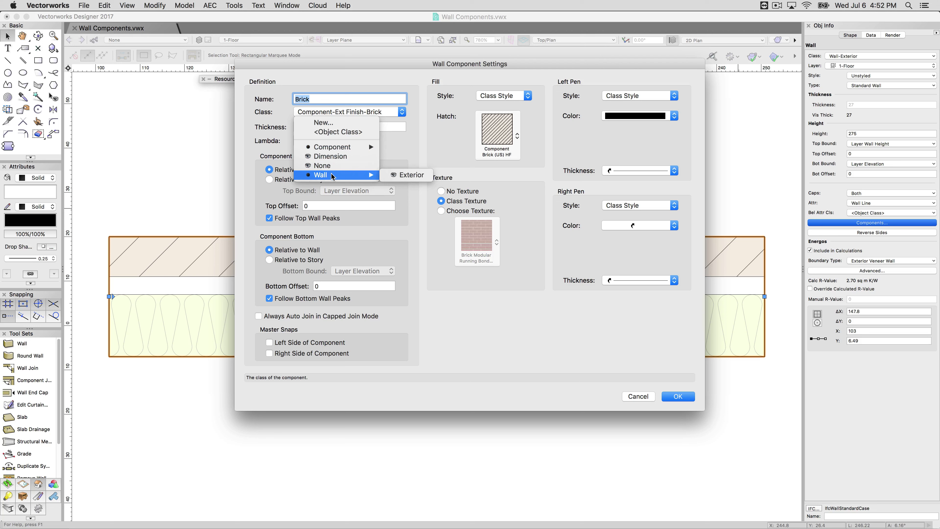
pyautogui.moveTo(407, 166)
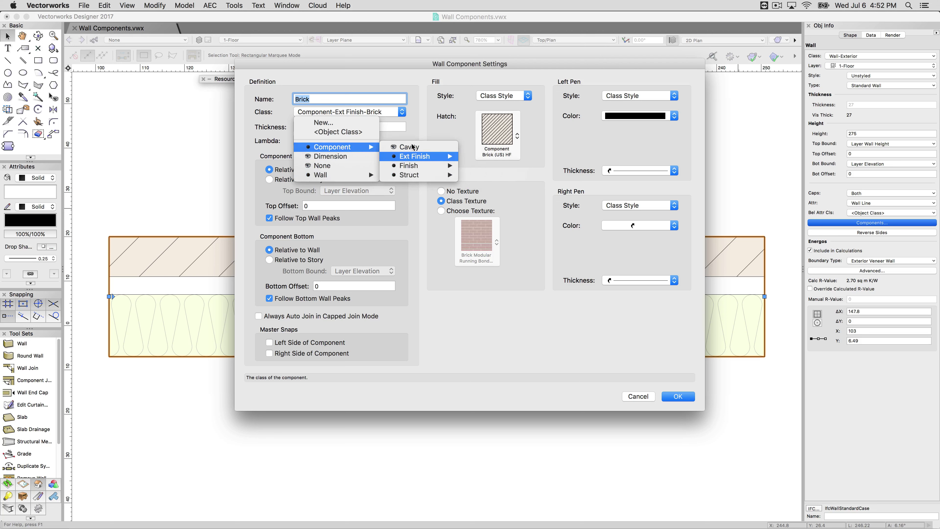
pyautogui.click(414, 132)
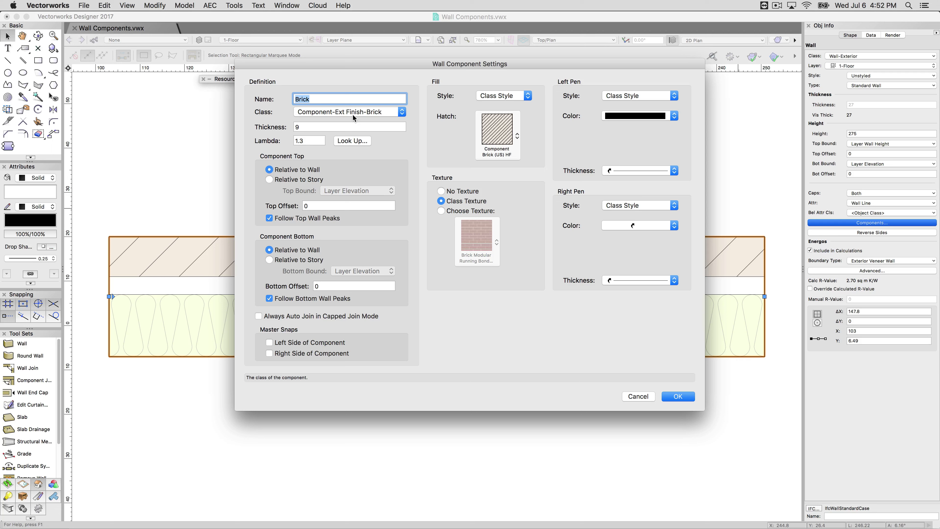
# - Try Pattern and Hatch fills for Brick, set it back to Class Style, and close both dialogs
pyautogui.click(487, 95)
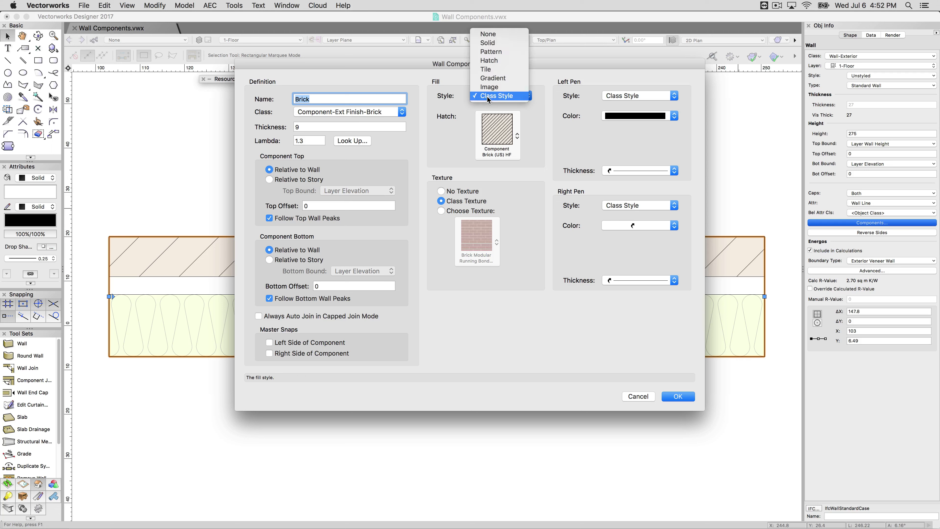
pyautogui.click(503, 52)
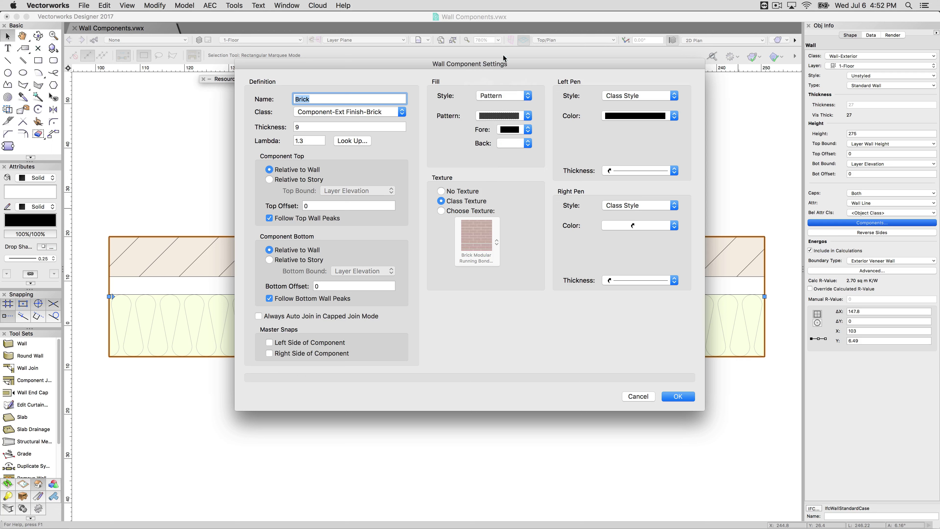
pyautogui.click(504, 97)
pyautogui.click(507, 106)
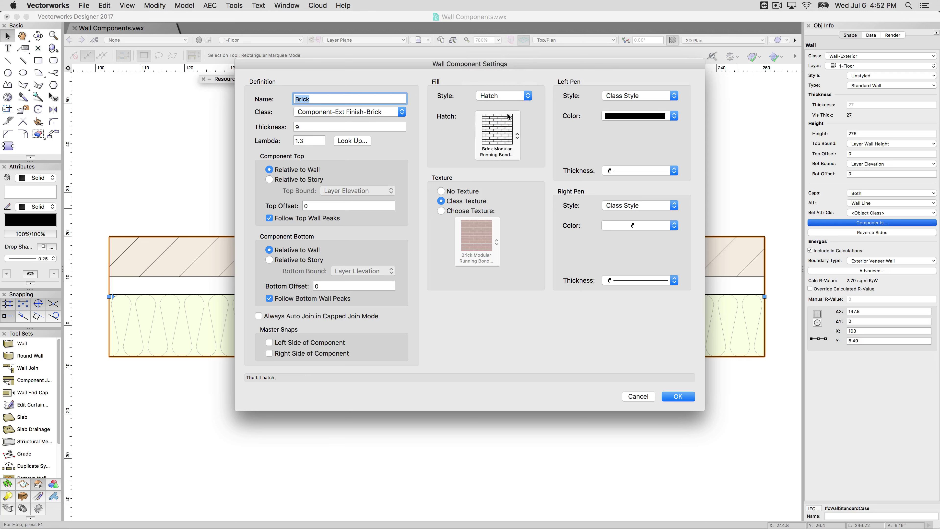
pyautogui.click(493, 96)
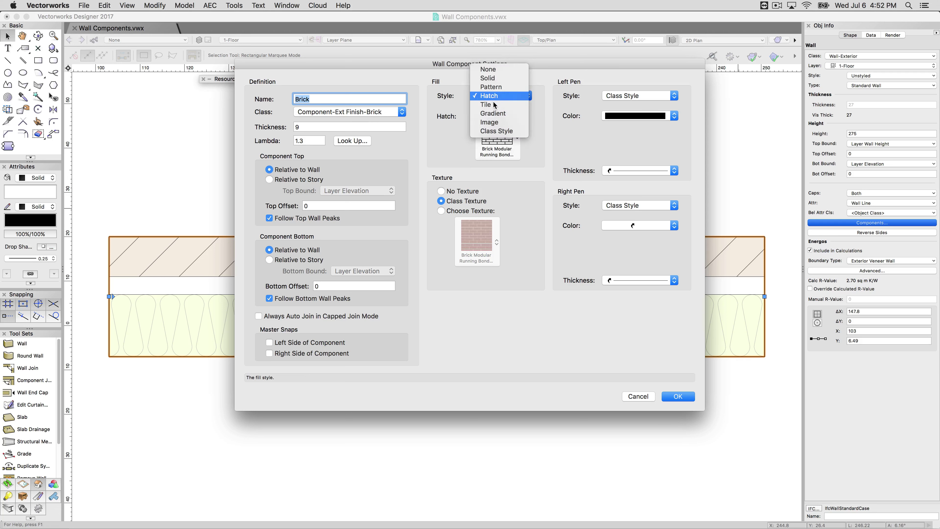
pyautogui.click(494, 130)
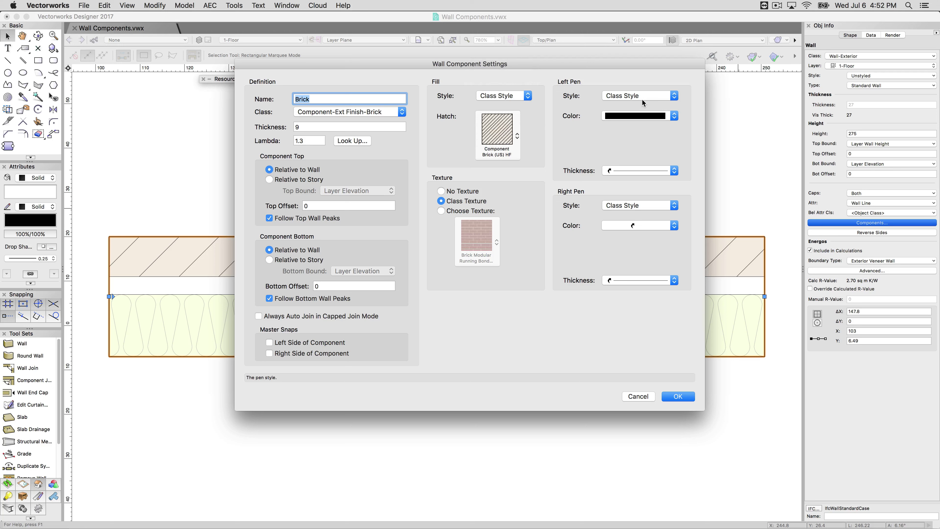
pyautogui.click(677, 397)
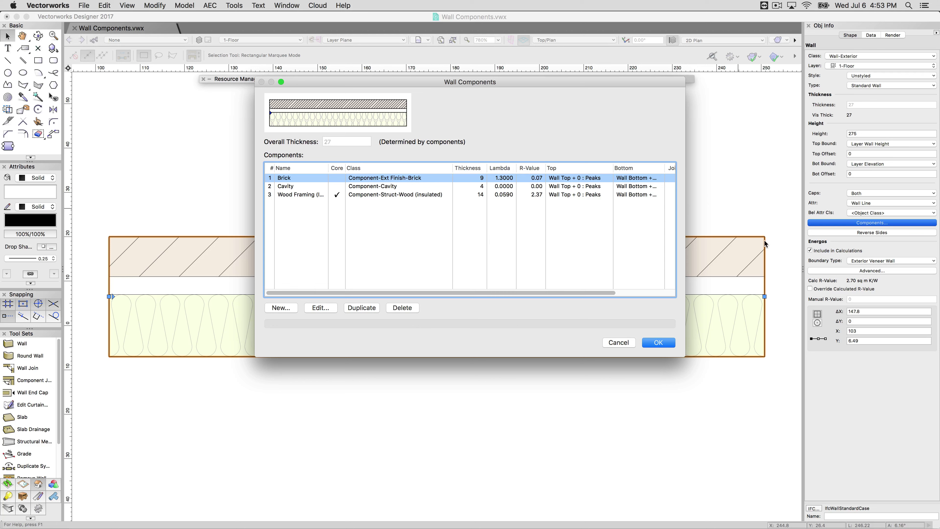
pyautogui.click(664, 341)
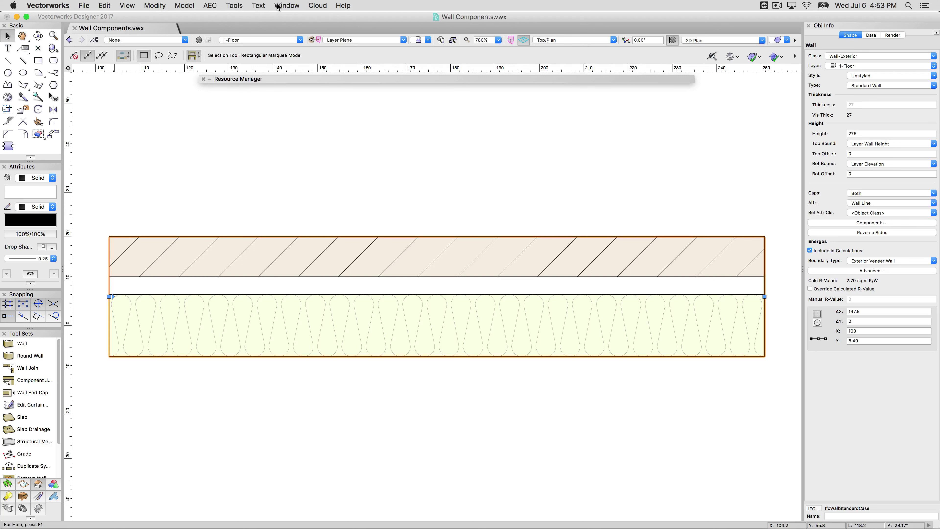
# - Via the Navigation palette's Classes list, set Component-Ext Finish-Brick's fill hatch to Brick Modular Running Bond HF
pyautogui.click(285, 6)
pyautogui.moveTo(296, 17)
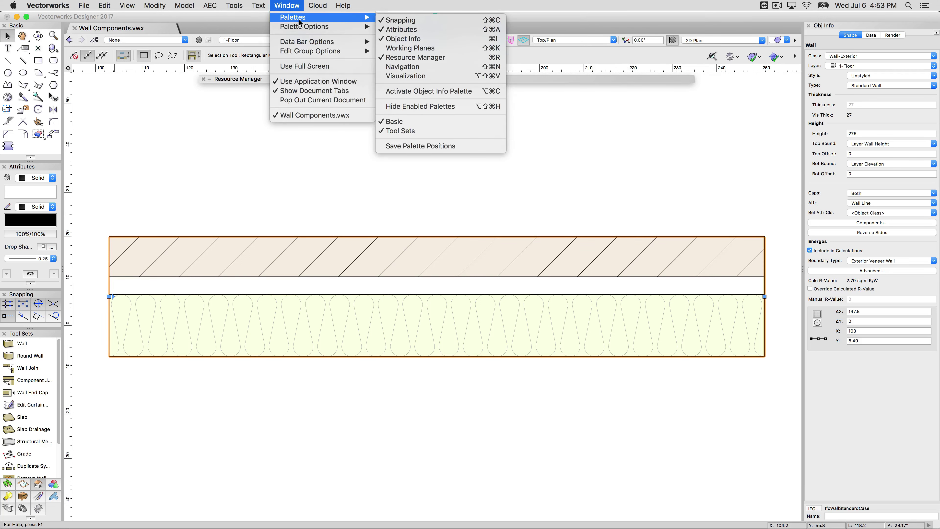
pyautogui.click(408, 71)
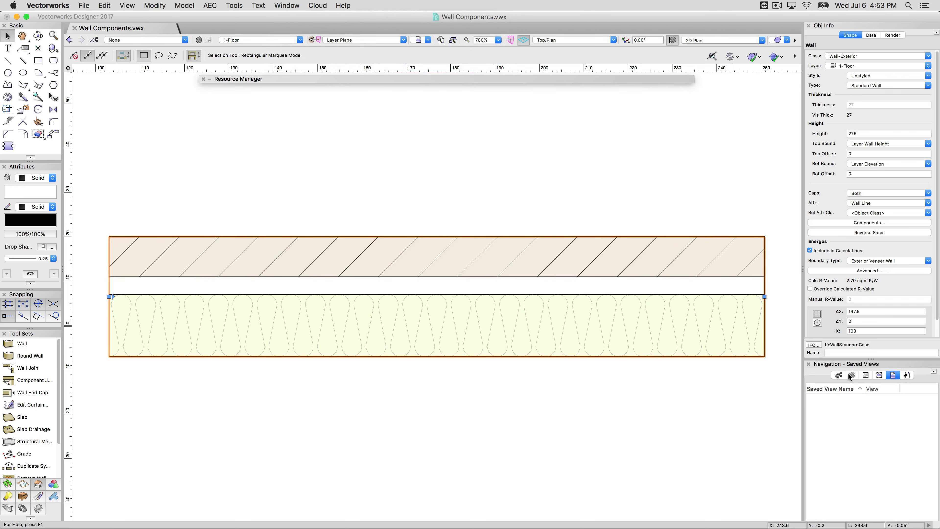
pyautogui.click(839, 375)
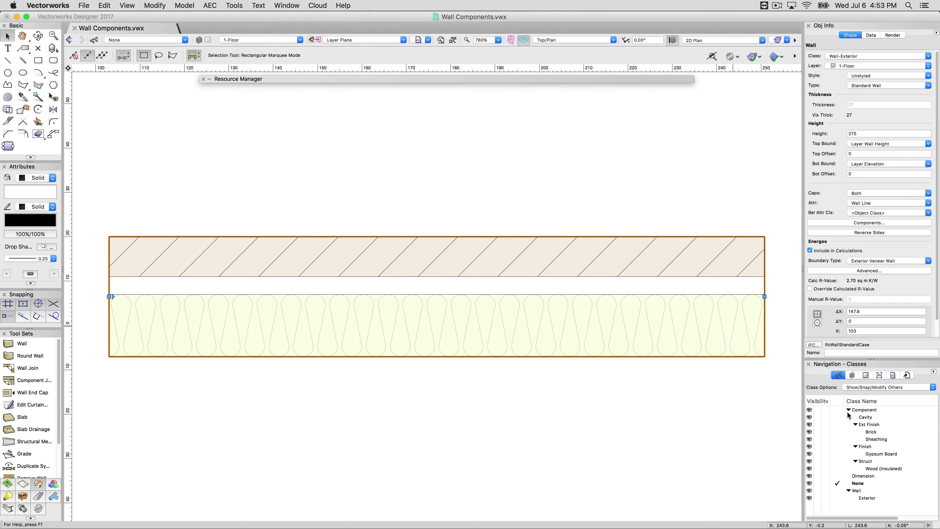
pyautogui.click(877, 433)
pyautogui.rightClick(872, 433)
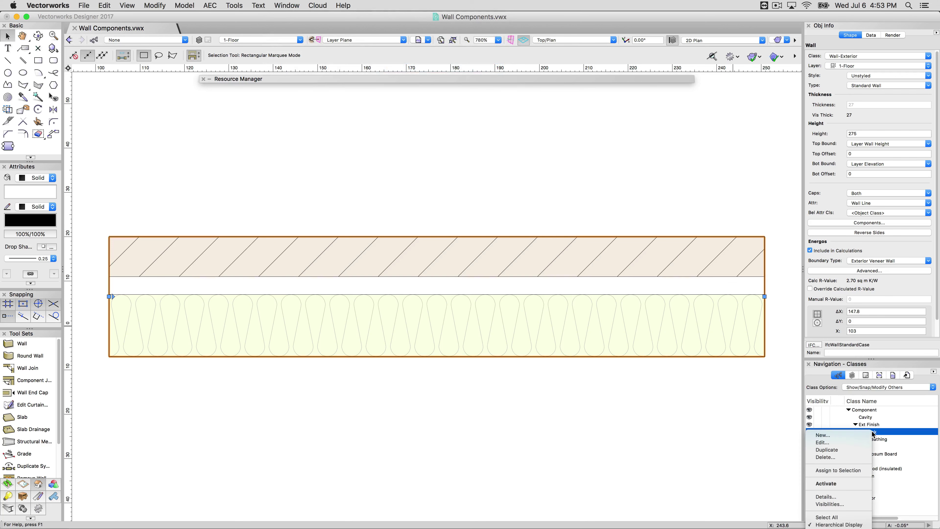
pyautogui.click(824, 442)
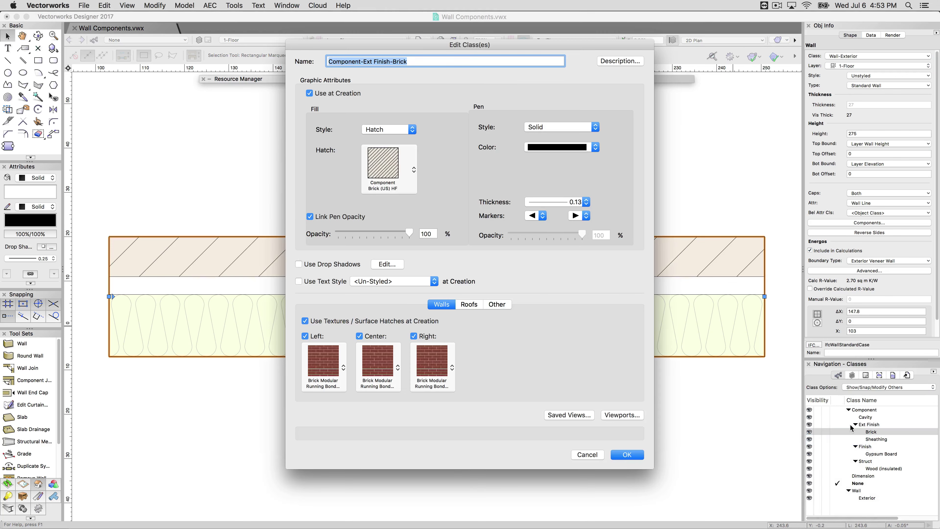
pyautogui.click(404, 166)
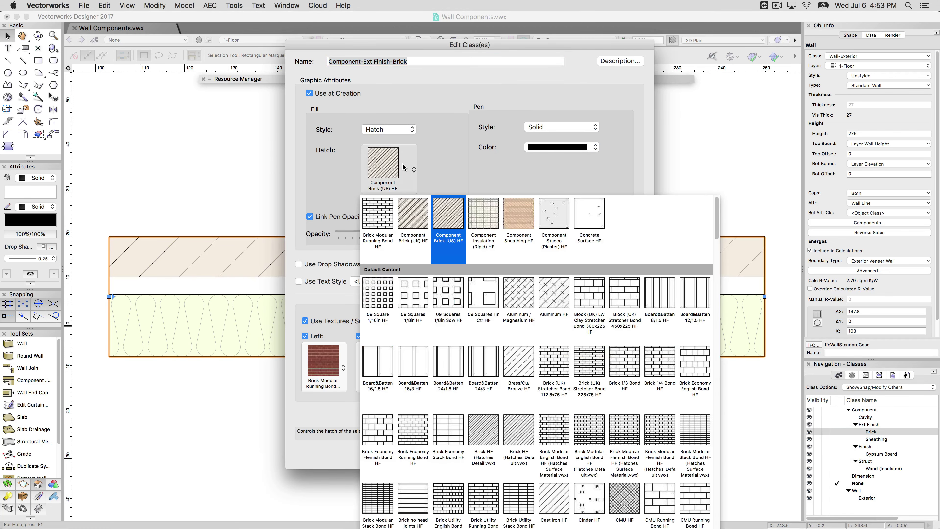
pyautogui.click(387, 220)
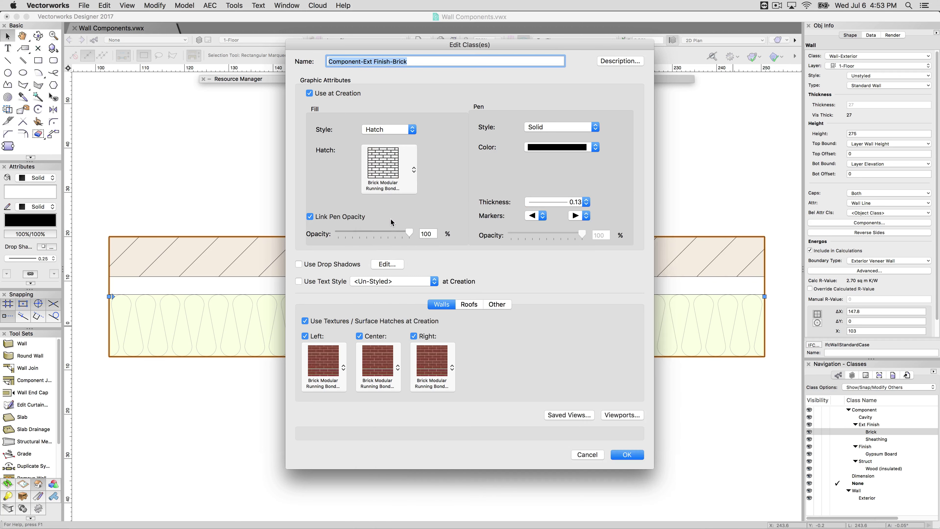
pyautogui.click(626, 454)
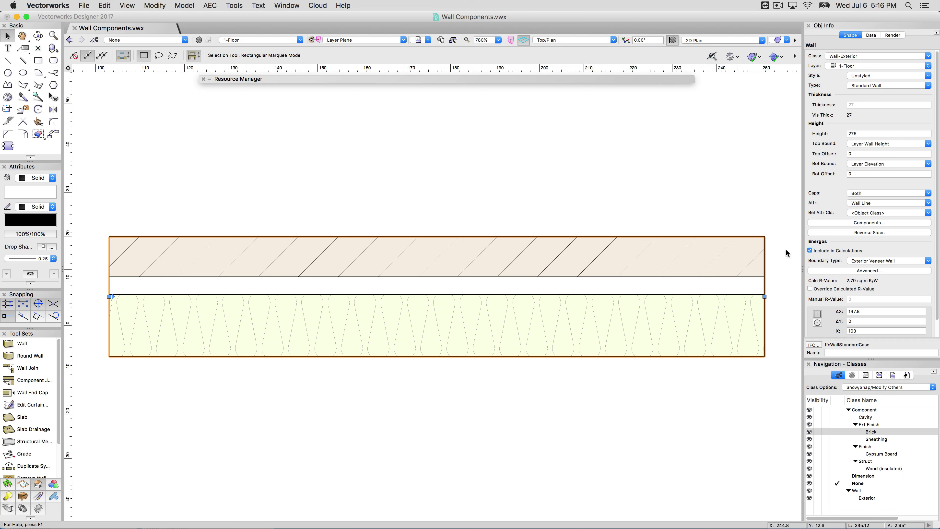
# - Open the wall's components and move Brick below Cavity, then back to the top
pyautogui.click(821, 223)
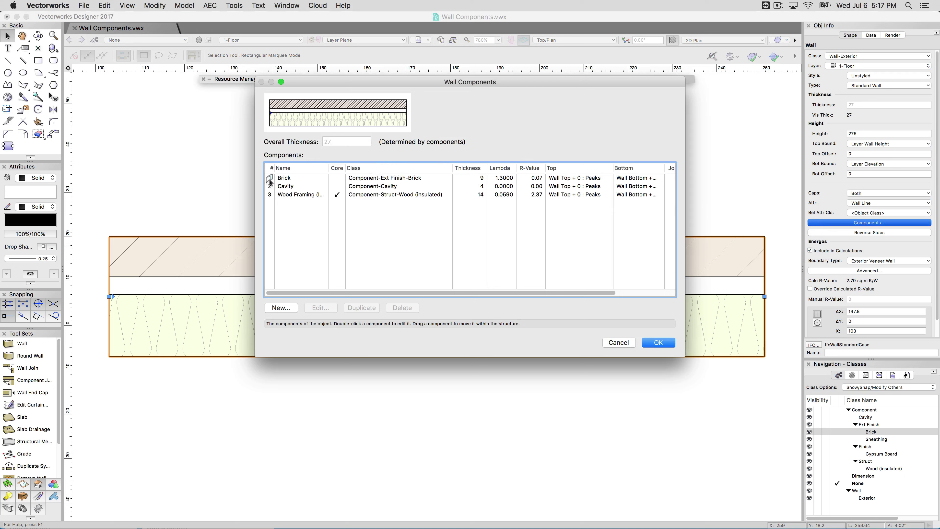
pyautogui.moveTo(269, 181); pyautogui.dragTo(272, 191)
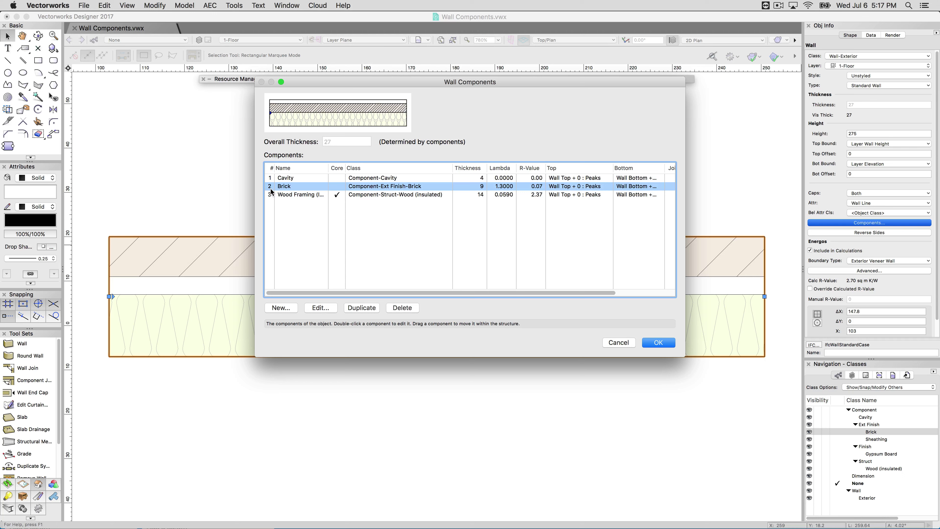
pyautogui.click(294, 180)
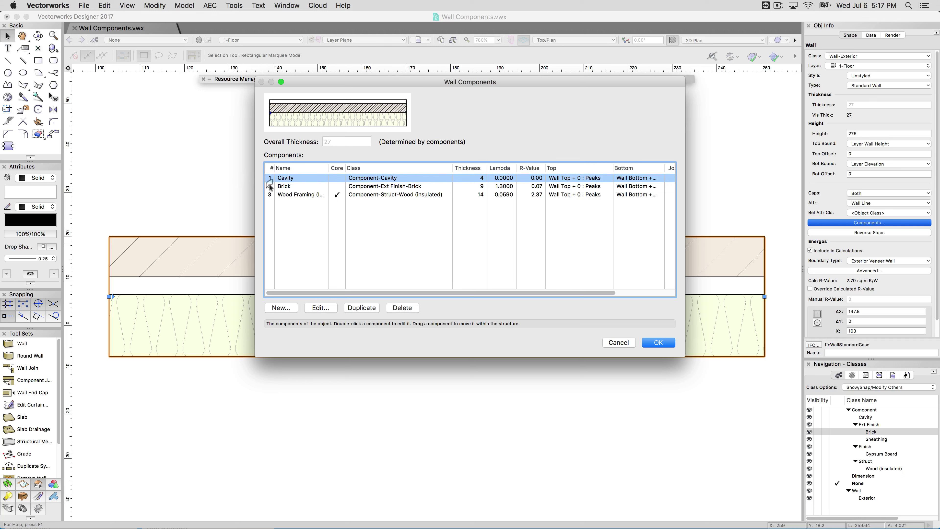
pyautogui.moveTo(270, 187); pyautogui.dragTo(270, 179)
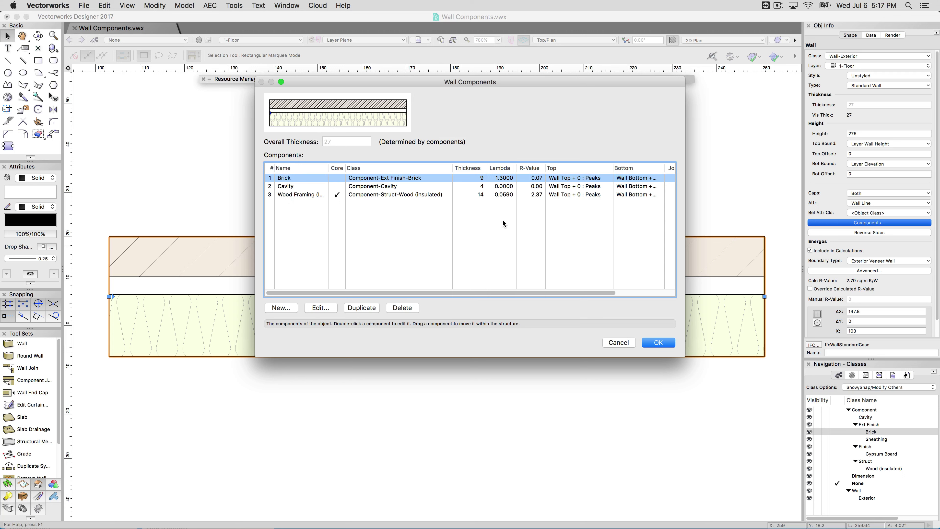
# - Open Brick's Wall Component Settings: thickness 9, class-style hatch, top offset 0
pyautogui.click(320, 308)
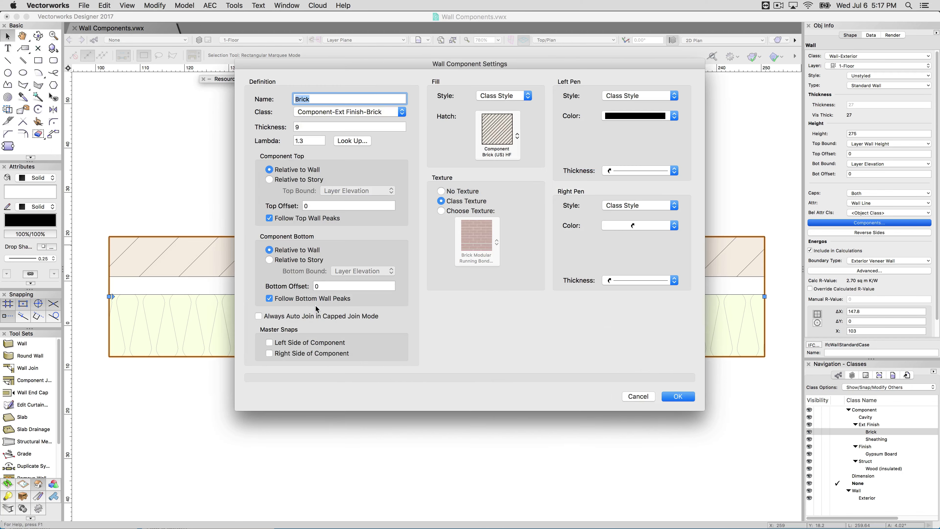
# - Close the component dialogs and switch to Right Isometric view, dismissing the 3D tip
pyautogui.click(673, 396)
pyautogui.click(664, 340)
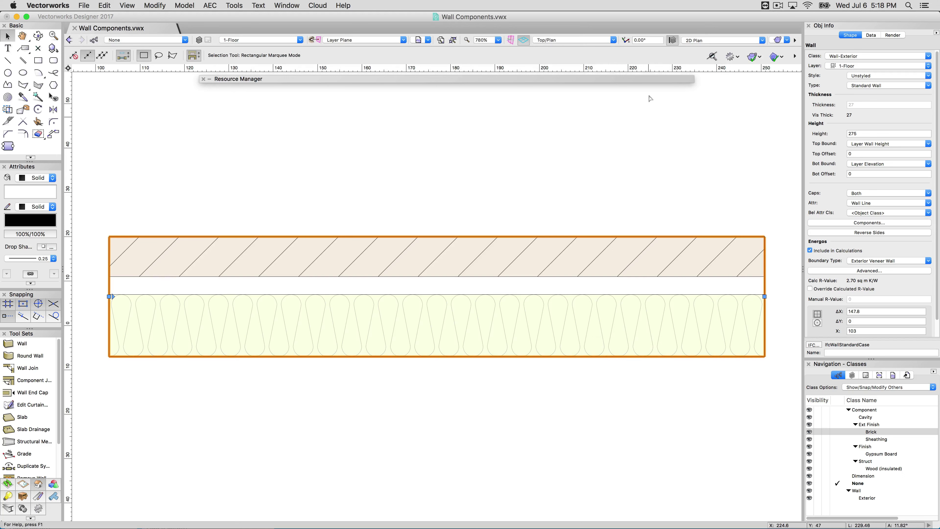
pyautogui.click(597, 39)
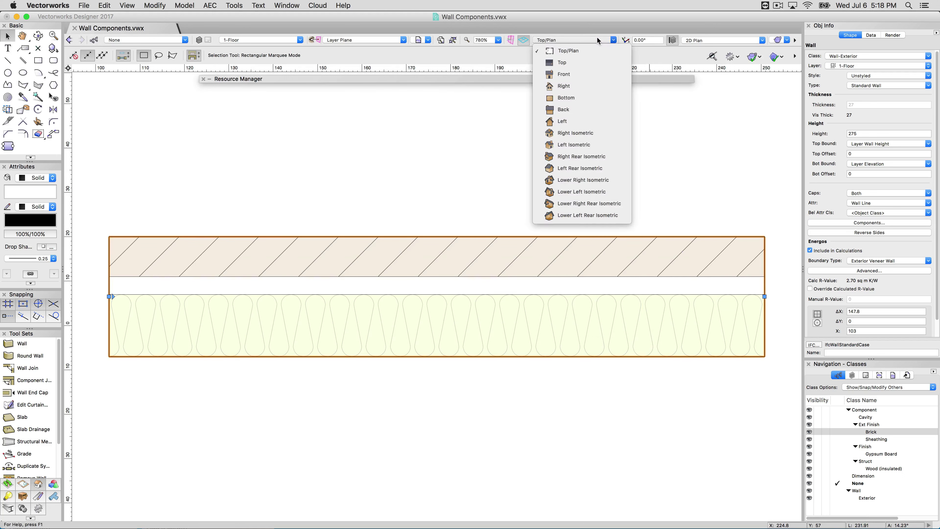
pyautogui.click(590, 134)
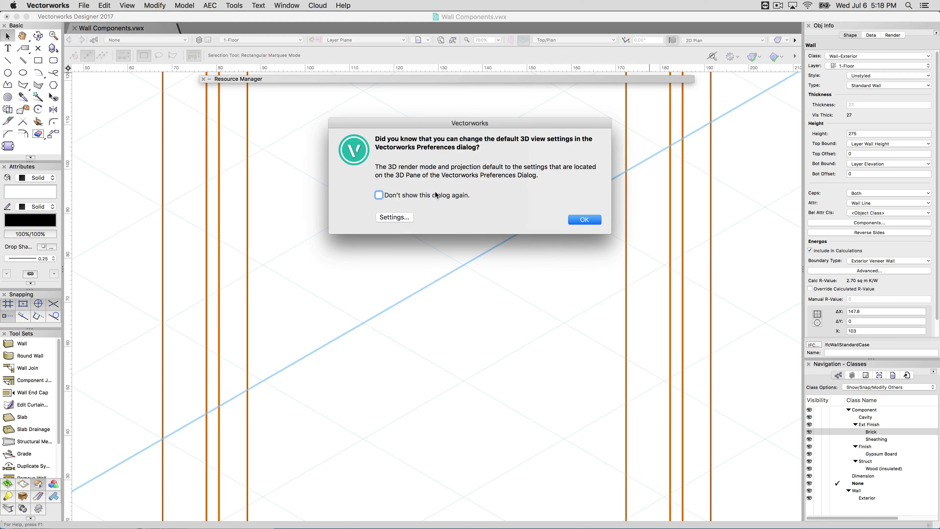
pyautogui.click(585, 220)
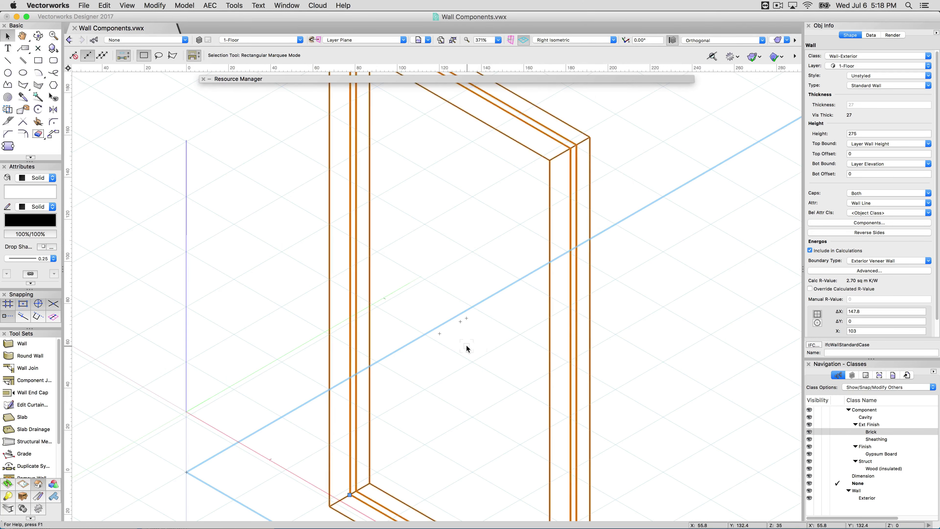
# - Orbit and zoom around the shaded 3D wall, then select it
pyautogui.scroll(-3, 467, 348)
pyautogui.keyDown('shift'); pyautogui.moveTo(506, 385); pyautogui.dragTo(528, 392, button='middle'); pyautogui.keyUp('shift')
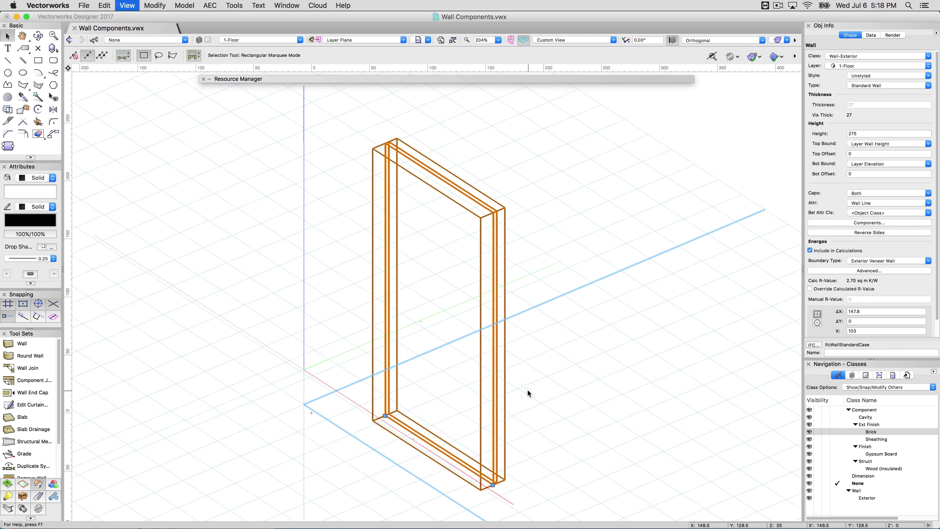
pyautogui.click(588, 353)
pyautogui.scroll(1, 552, 251)
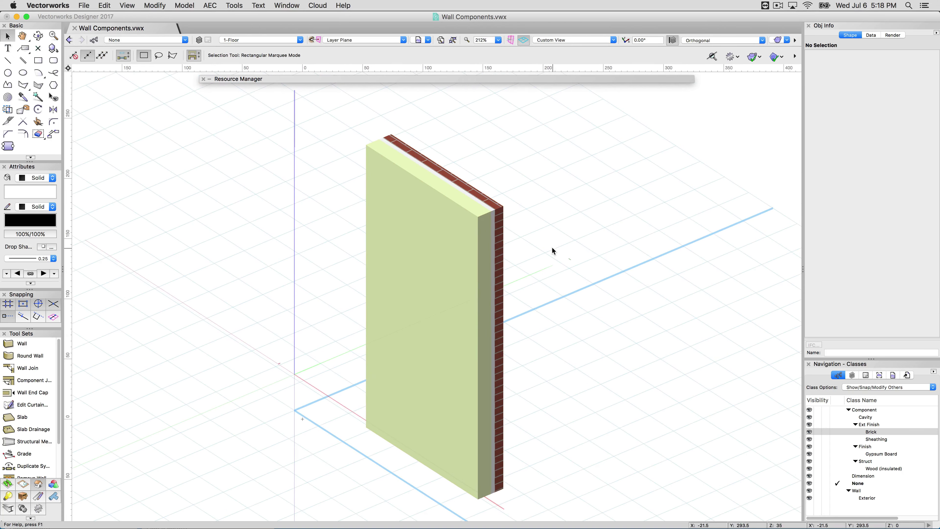
pyautogui.scroll(2, 553, 251)
pyautogui.scroll(2, 498, 162)
pyautogui.scroll(2, 422, 256)
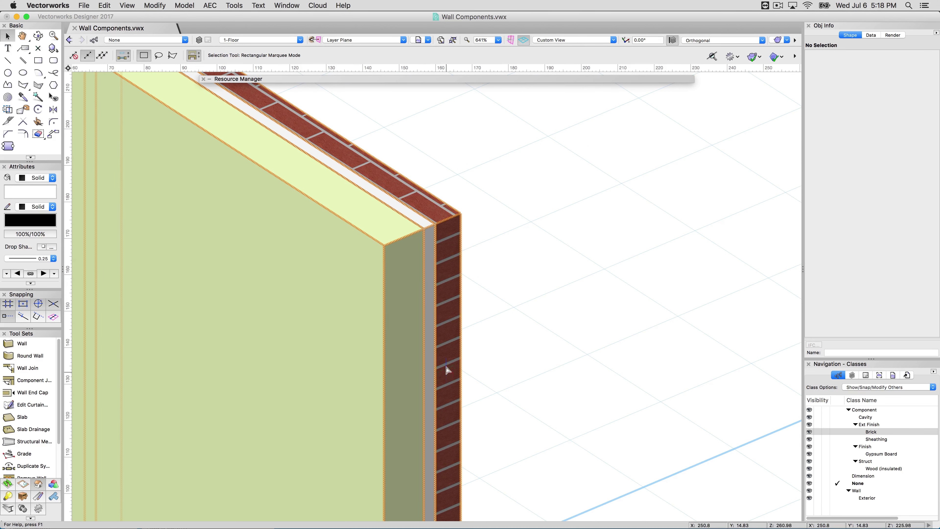
pyautogui.scroll(-2, 452, 368)
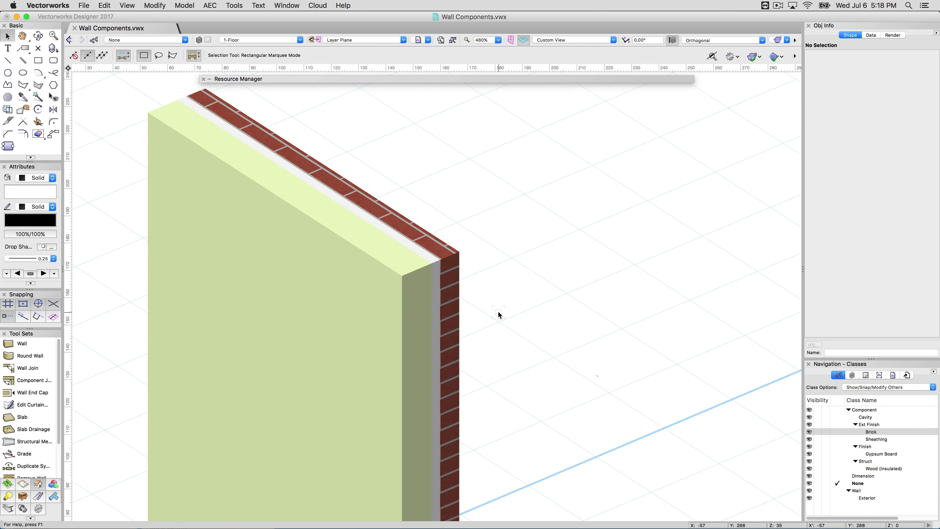
pyautogui.scroll(1, 444, 276)
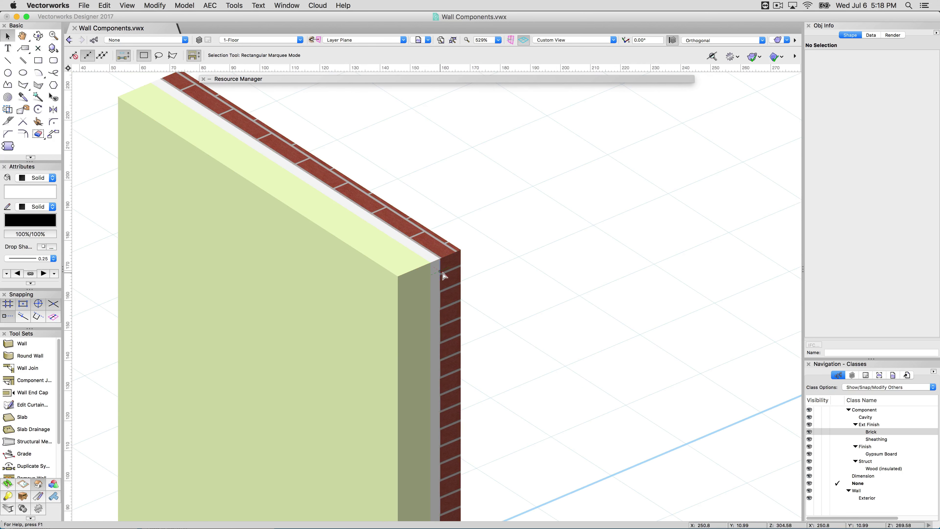
pyautogui.click(444, 275)
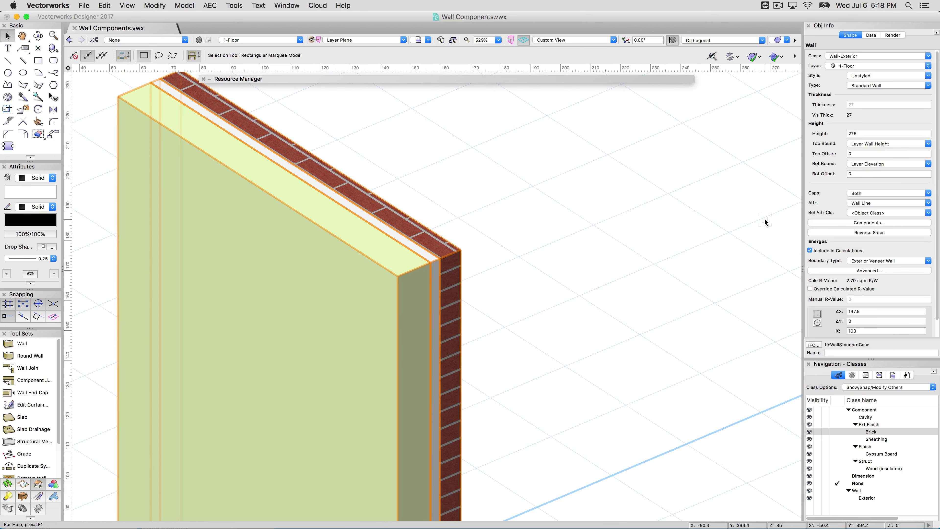
# - Give the Brick component a top offset of 0.5 and apply it to the wall
pyautogui.click(869, 222)
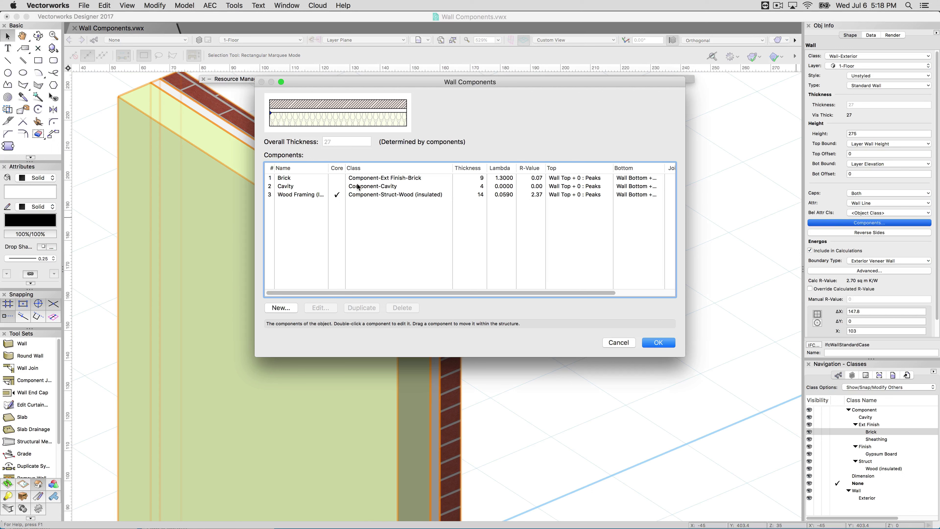
pyautogui.click(299, 178)
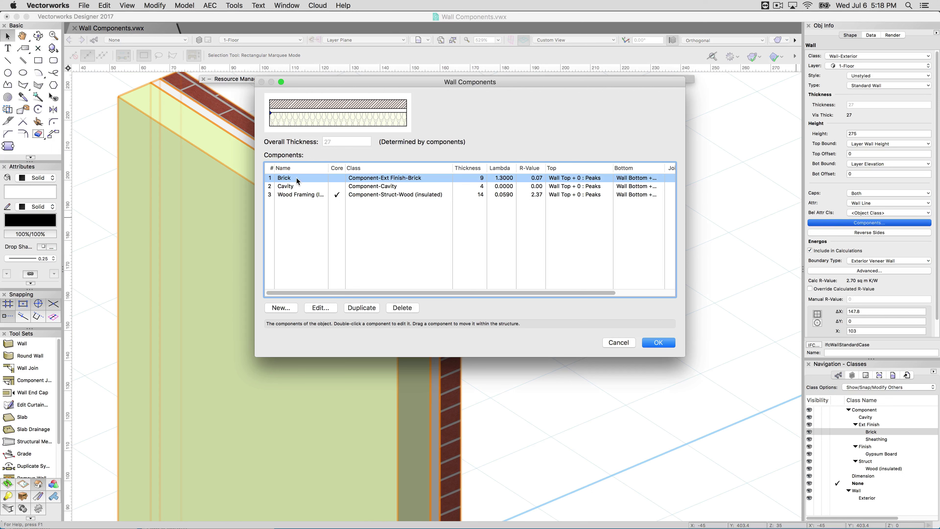
pyautogui.click(319, 308)
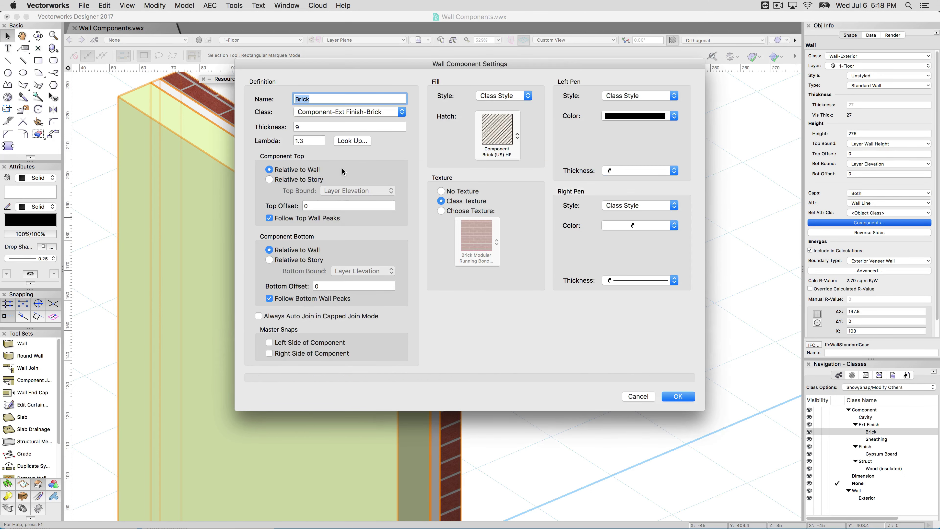
pyautogui.click(315, 206)
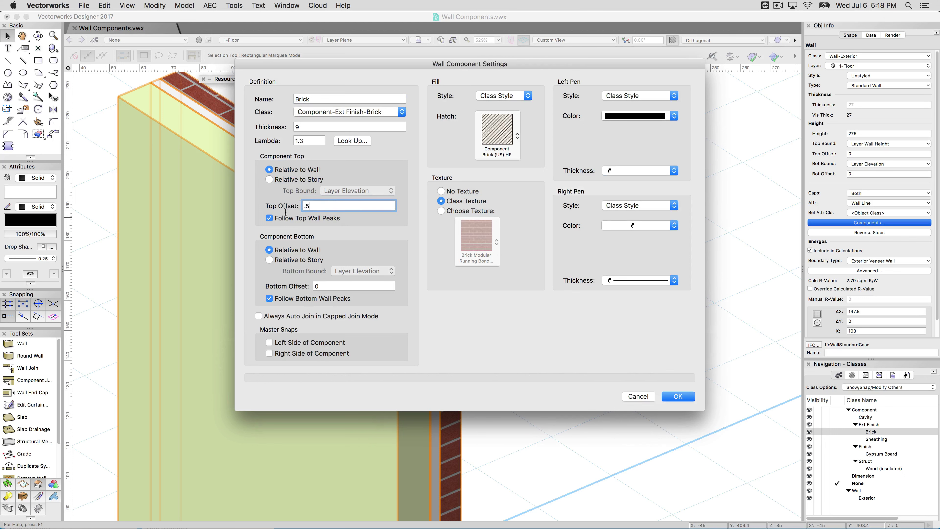
pyautogui.click(678, 396)
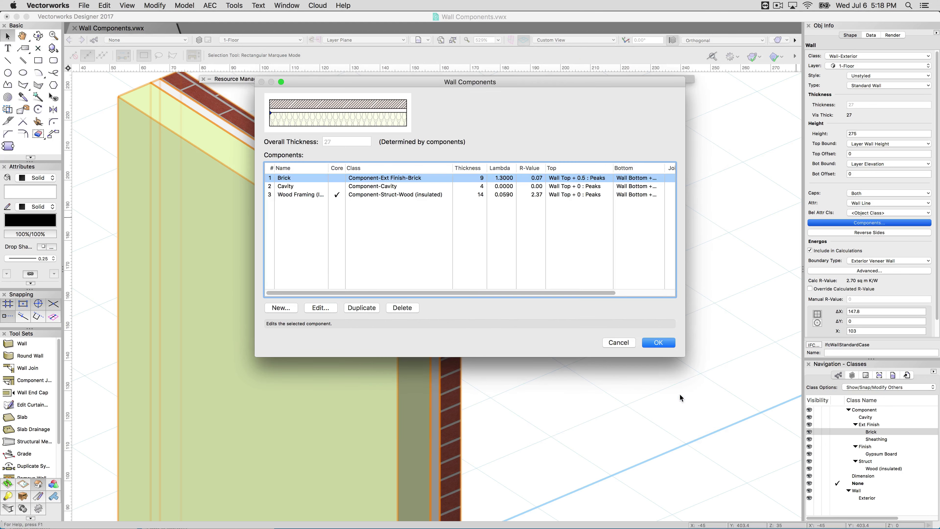
pyautogui.click(667, 344)
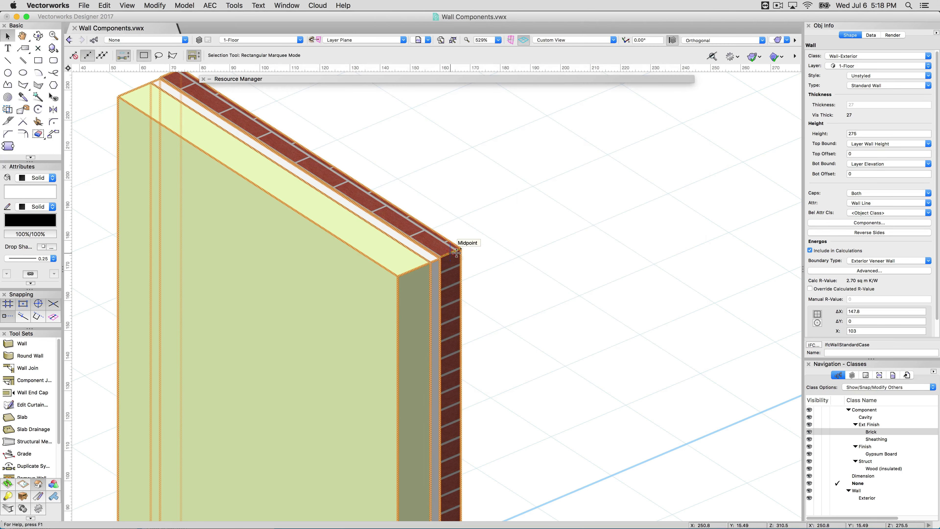
# - Change the Brick component's top offset to 5 and apply it
pyautogui.click(861, 223)
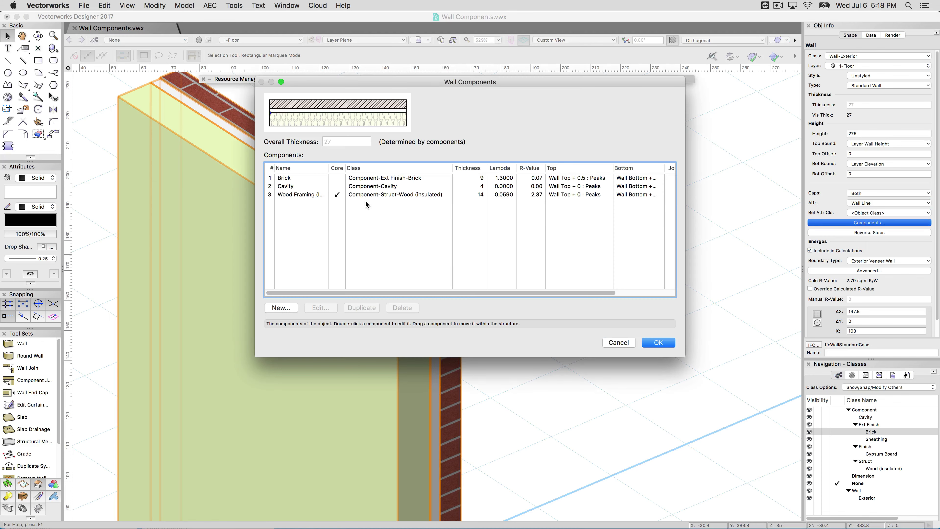
pyautogui.click(292, 180)
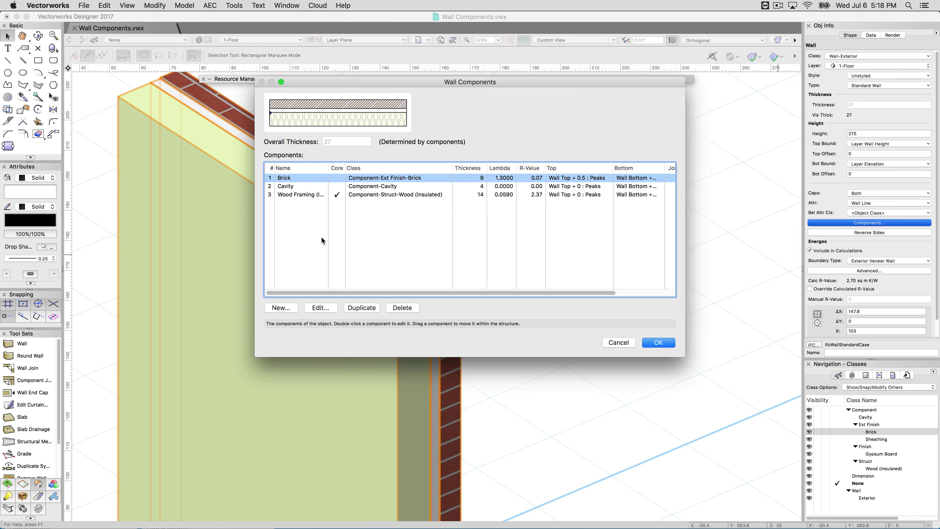
pyautogui.click(320, 308)
pyautogui.doubleClick(309, 206)
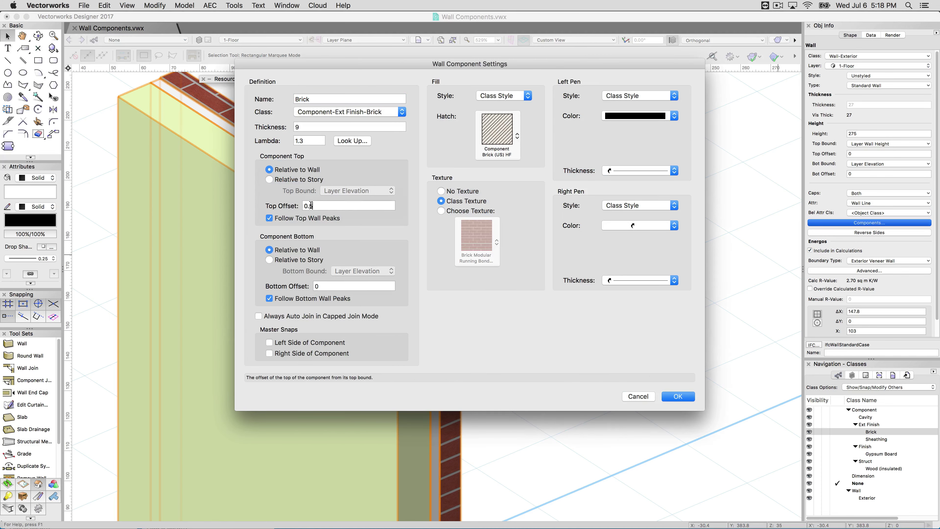
pyautogui.write('5')
pyautogui.click(677, 396)
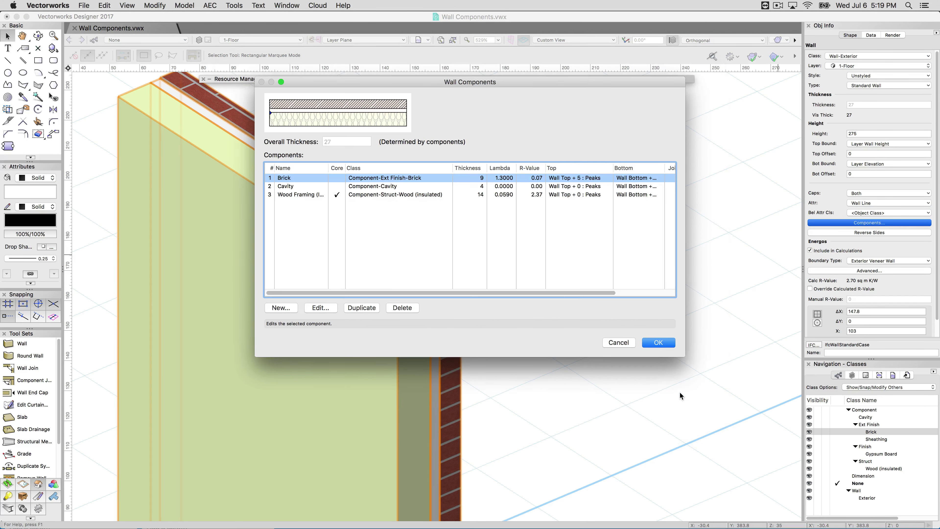
pyautogui.click(659, 343)
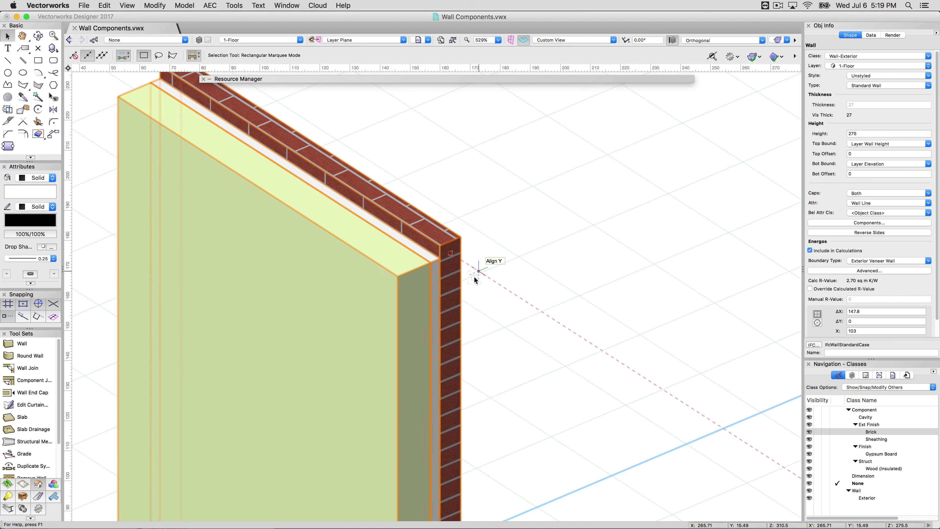
# - Set Wood Framing's top and bottom offsets to -5 and apply to the wall
pyautogui.click(855, 222)
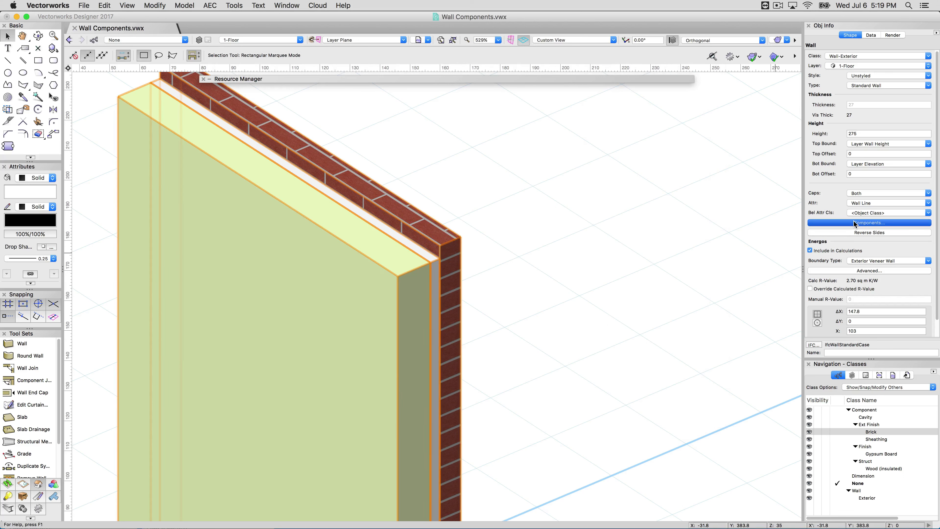
pyautogui.click(311, 195)
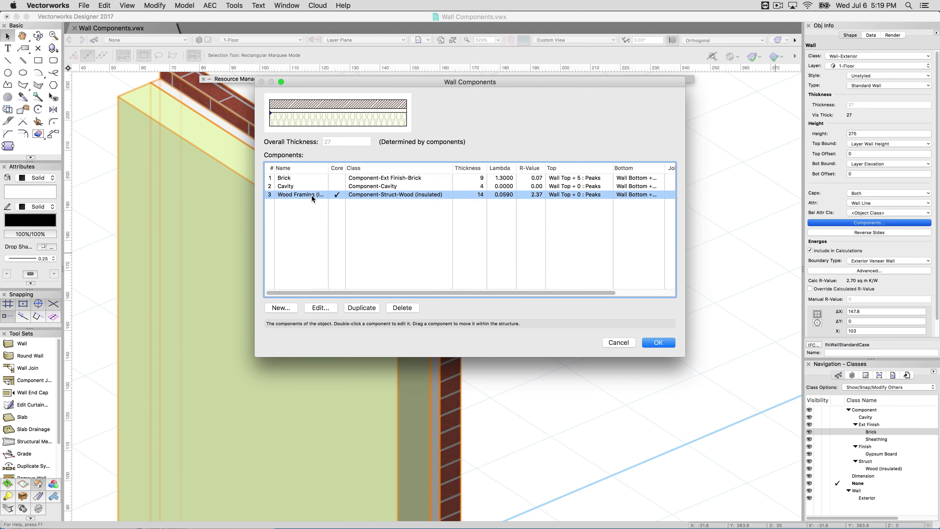
pyautogui.click(304, 186)
pyautogui.click(306, 193)
pyautogui.click(317, 308)
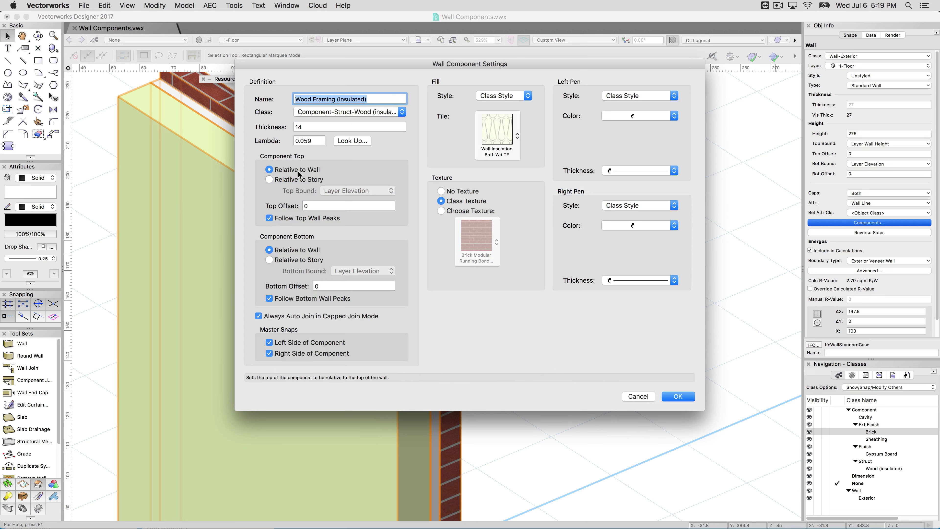
pyautogui.click(315, 206)
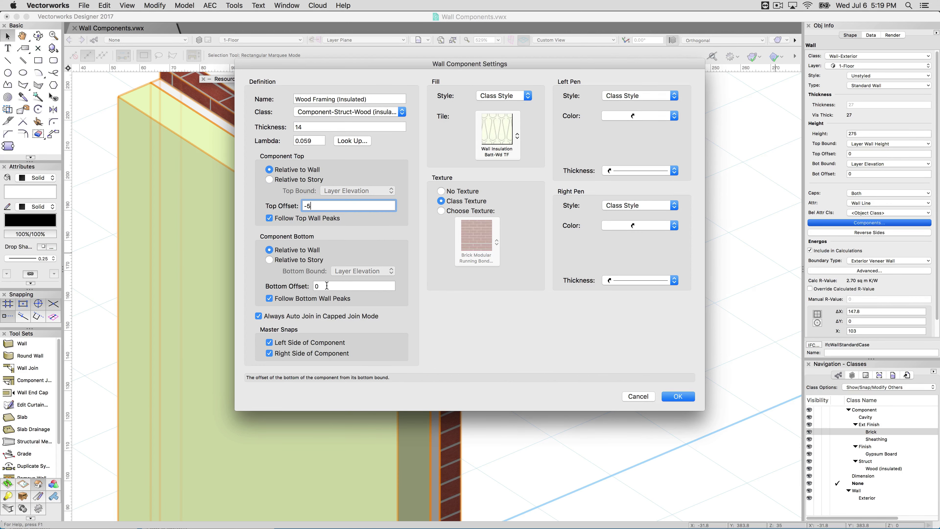
pyautogui.click(316, 285)
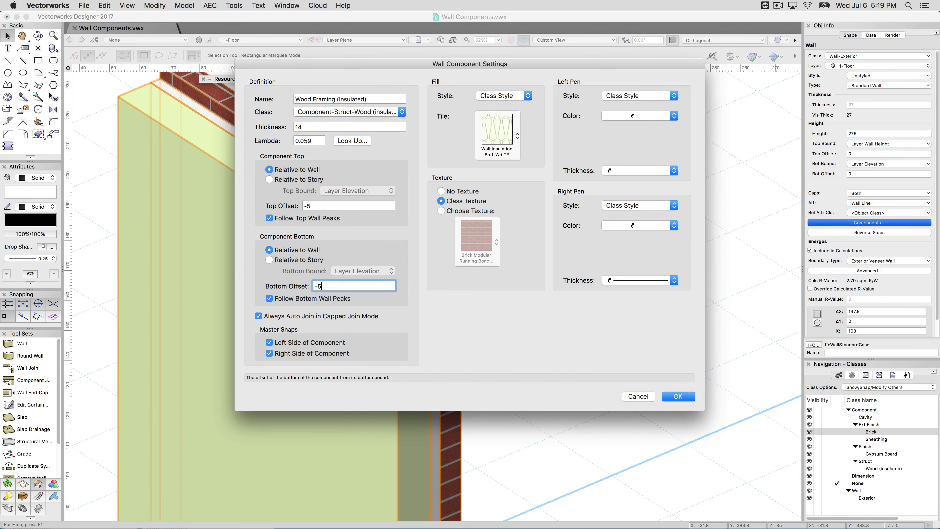
pyautogui.write('-5')
pyautogui.click(677, 396)
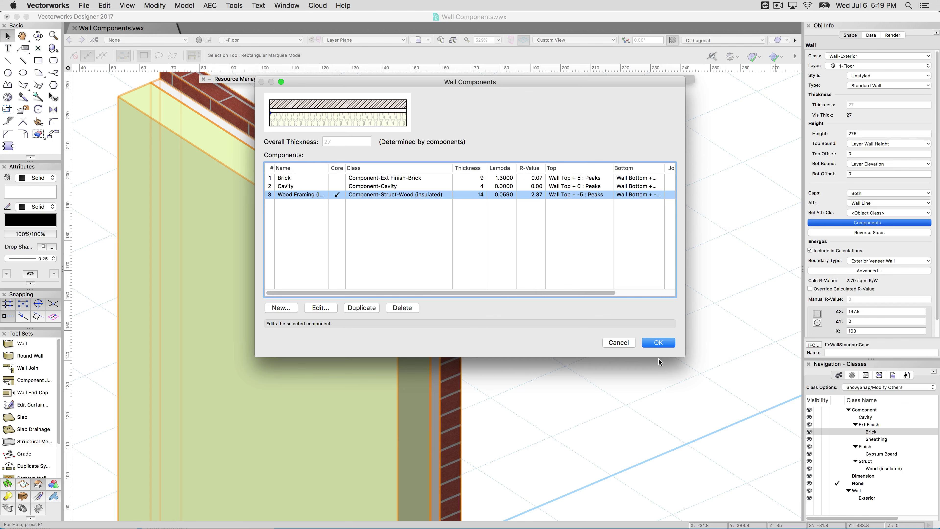
pyautogui.click(658, 343)
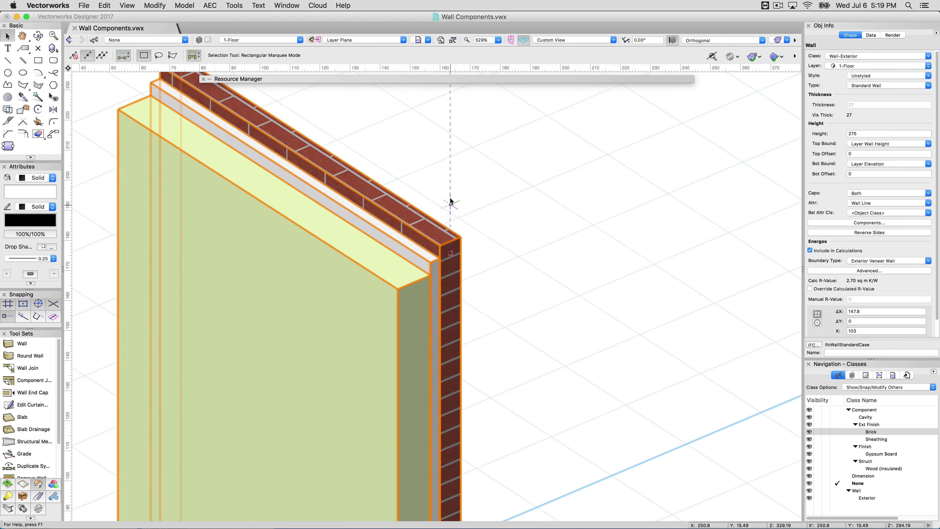
pyautogui.scroll(-5, 450, 202)
pyautogui.scroll(6, 446, 449)
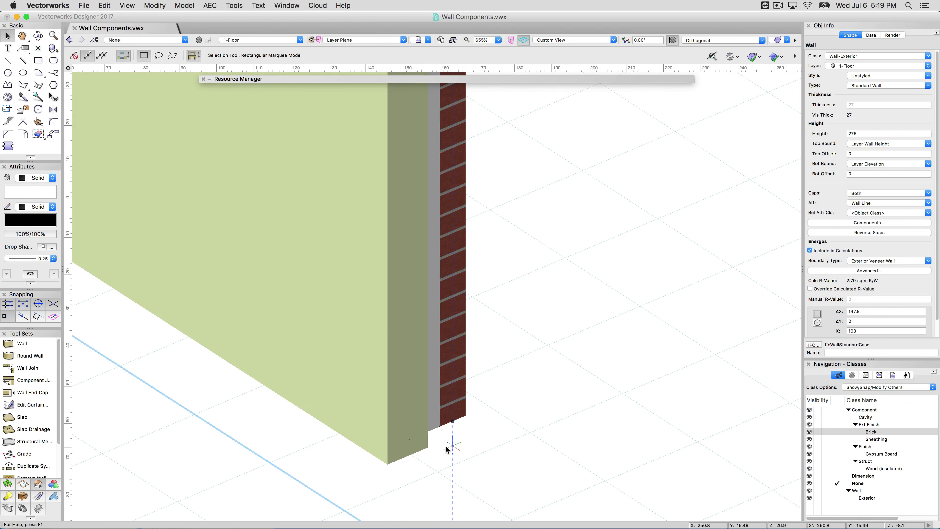
pyautogui.scroll(1, 446, 450)
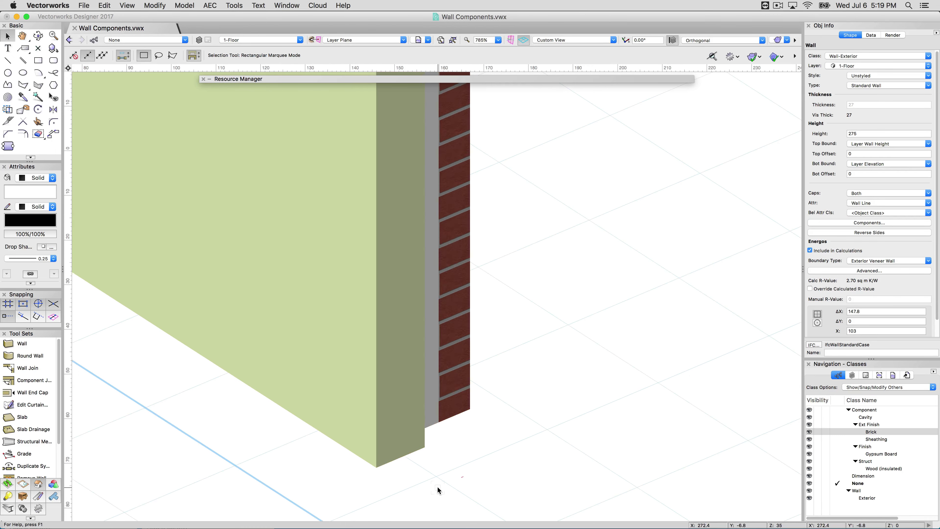
pyautogui.scroll(-5, 437, 487)
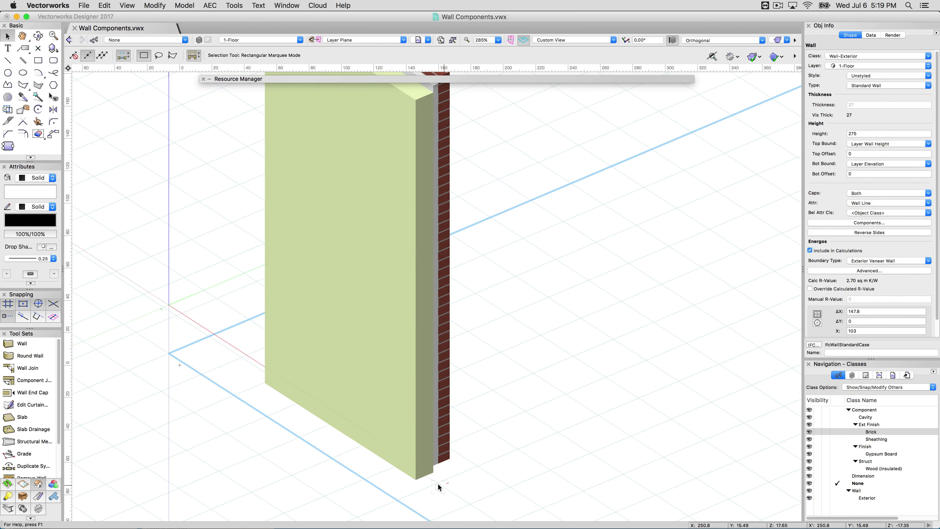
pyautogui.scroll(-1, 438, 483)
pyautogui.click(437, 476)
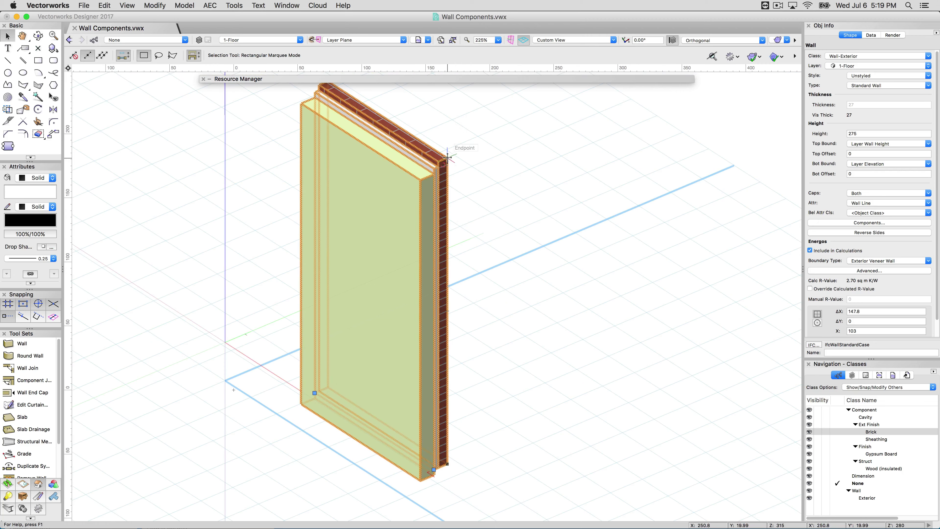
pyautogui.scroll(5, 447, 157)
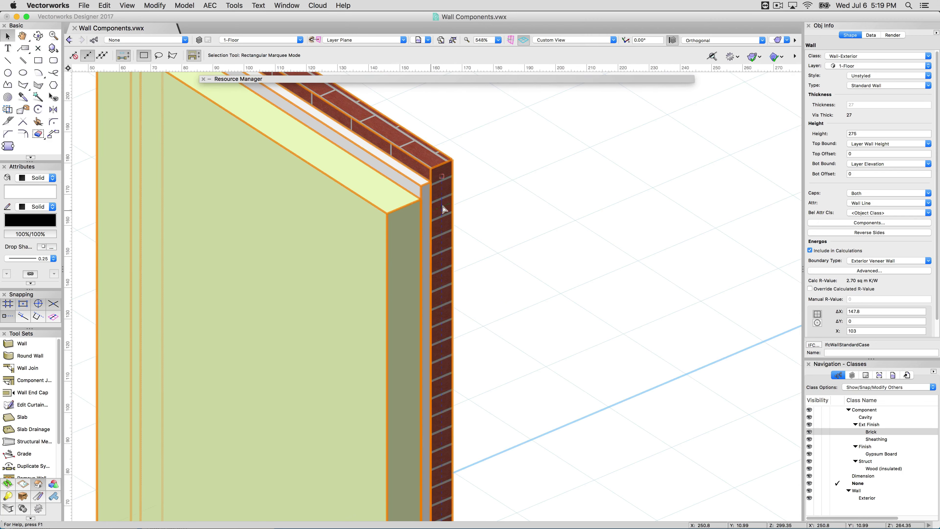
pyautogui.scroll(-3, 444, 210)
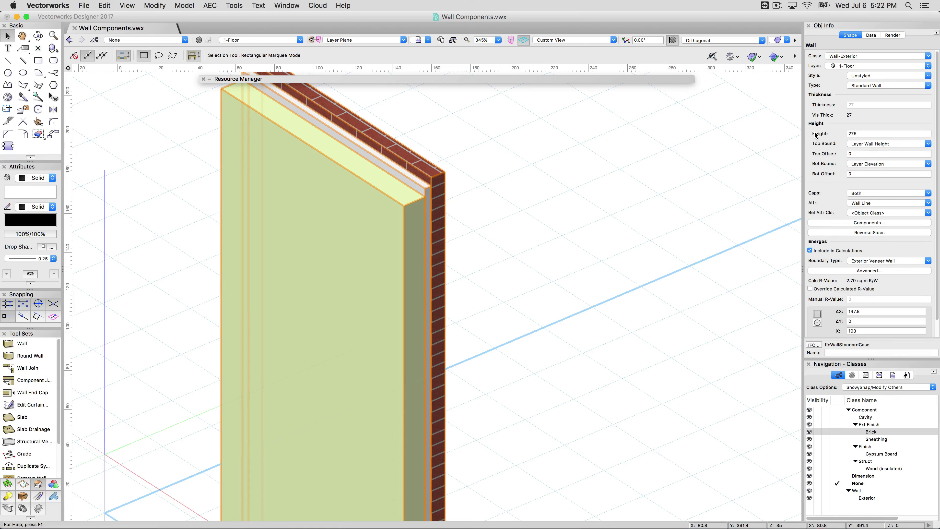
# - Set the wall height to 300 and bottom offset to 15, leaving it 285 high with a 25 top offset
pyautogui.click(871, 133)
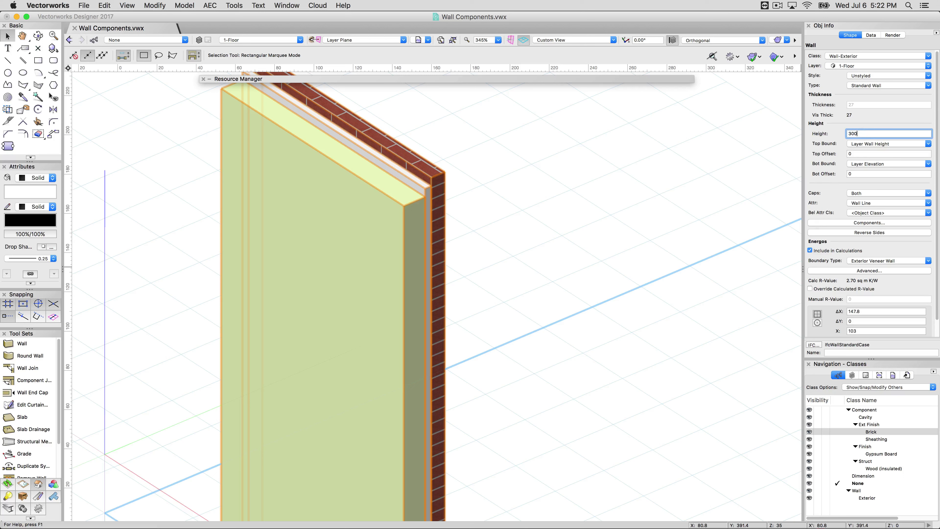
pyautogui.press('Return')
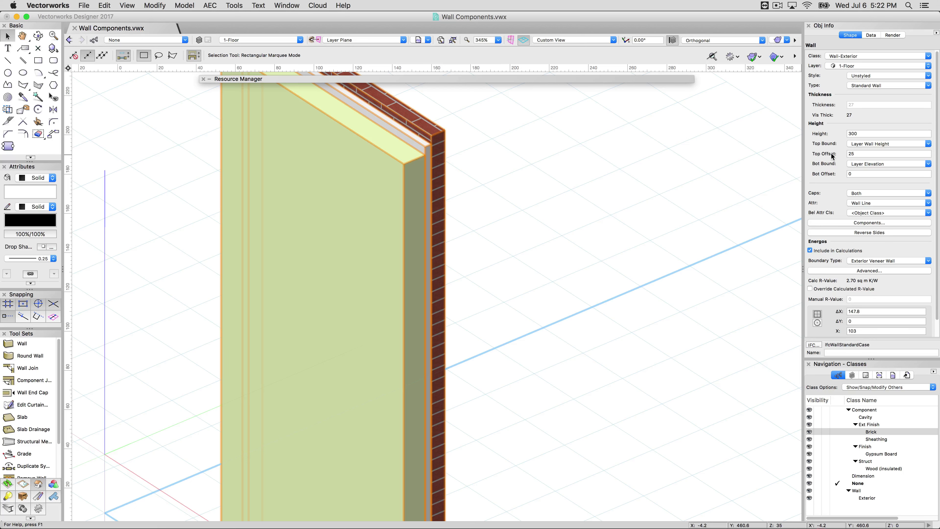
pyautogui.scroll(-3, 643, 170)
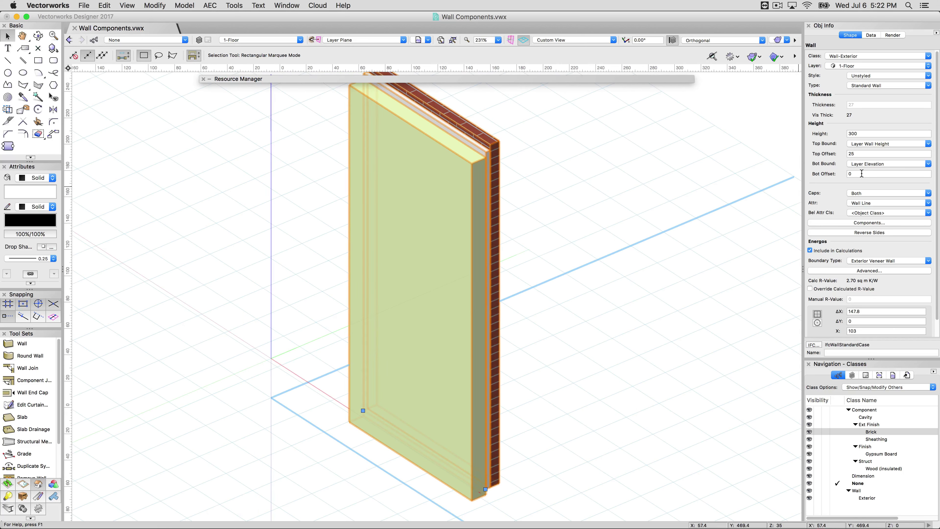
pyautogui.moveTo(862, 173); pyautogui.dragTo(825, 173)
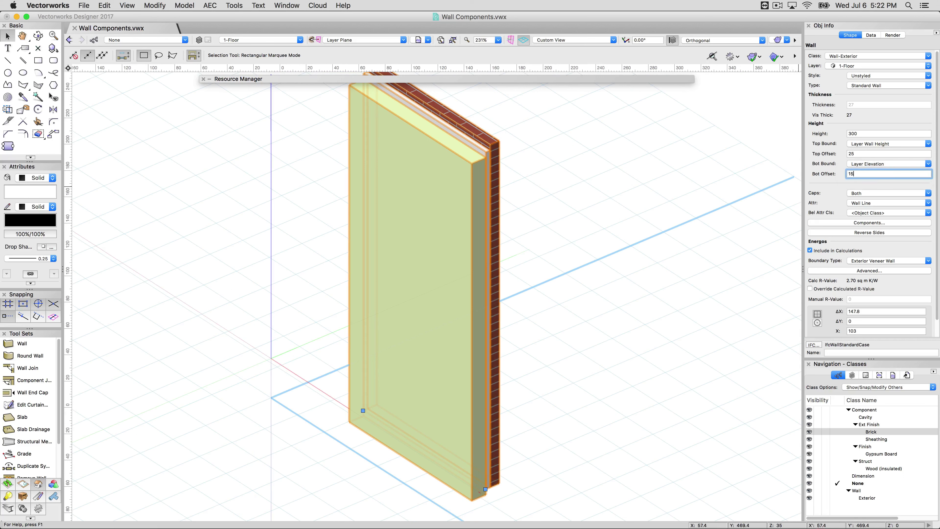
pyautogui.press('Return')
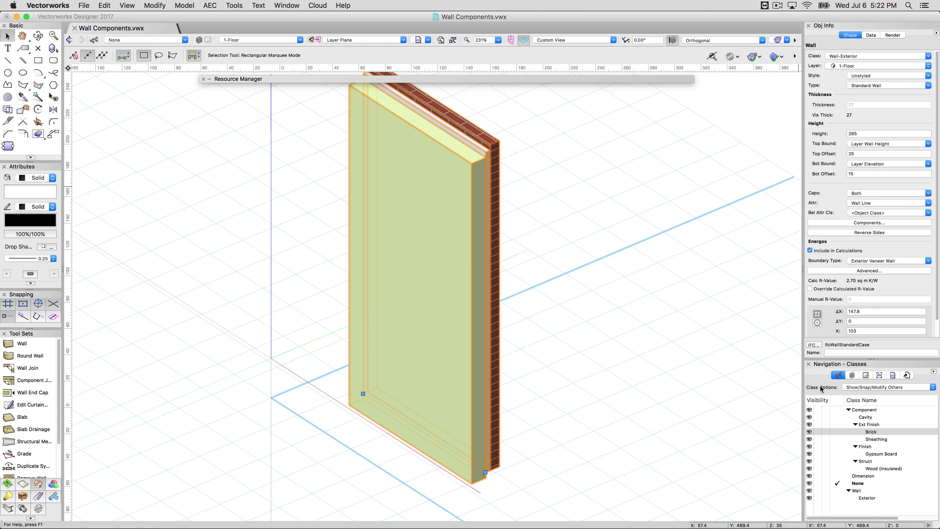
pyautogui.click(556, 482)
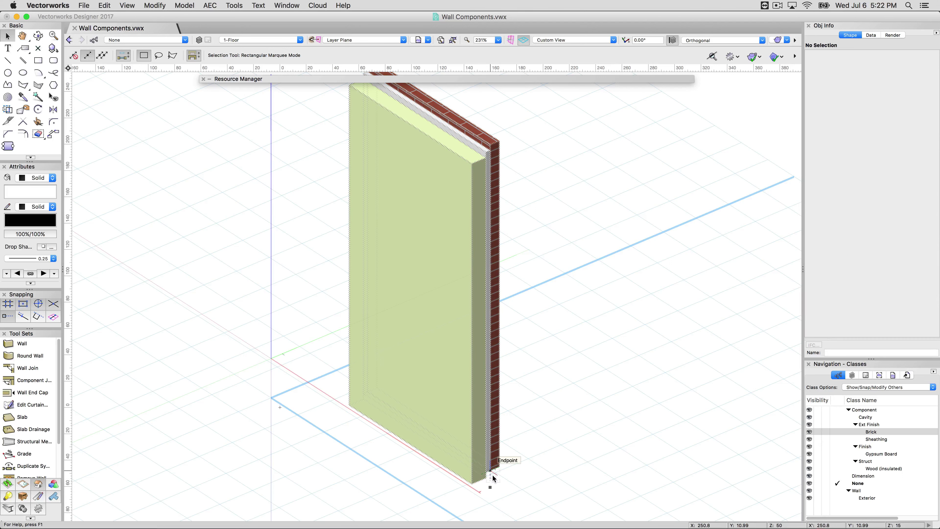
pyautogui.click(492, 475)
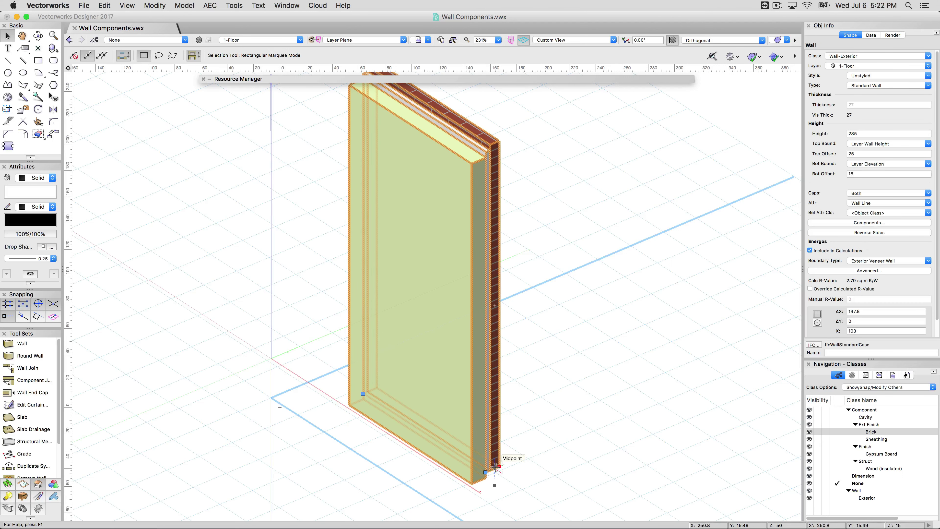
# - Switch to Top/Plan view and draw a section line across the wall for a section viewport
pyautogui.scroll(-2, 548, 464)
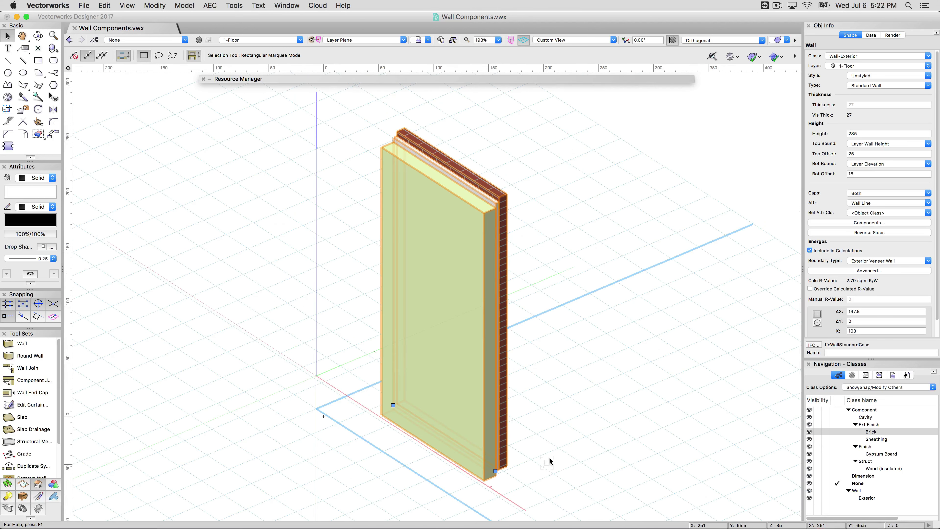
pyautogui.click(559, 40)
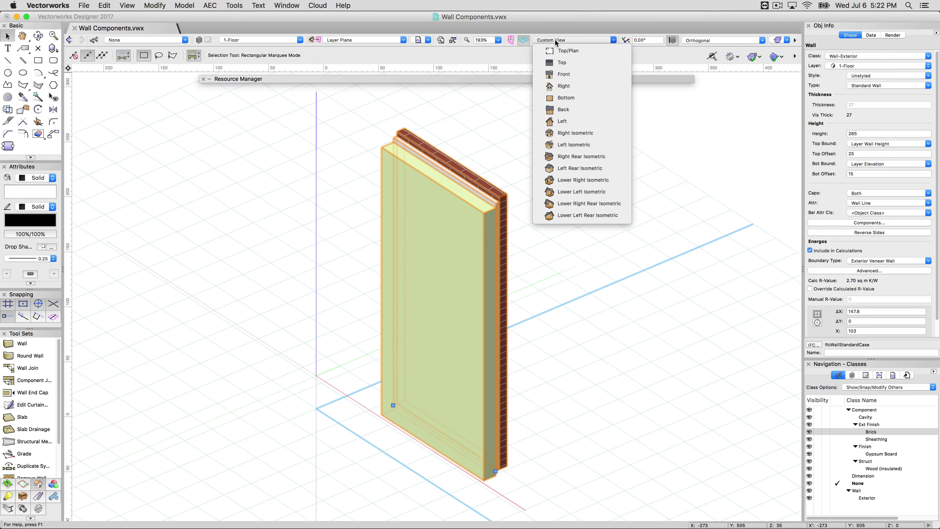
pyautogui.click(567, 51)
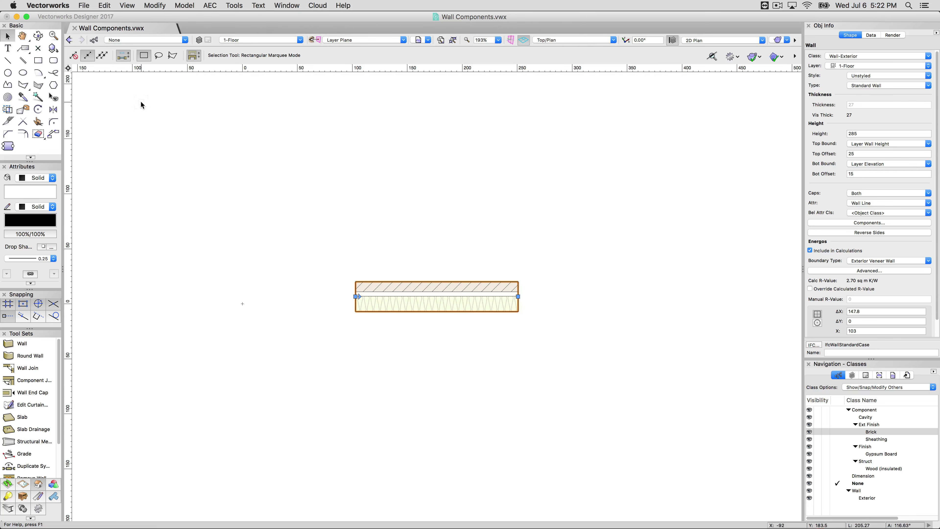
pyautogui.click(128, 5)
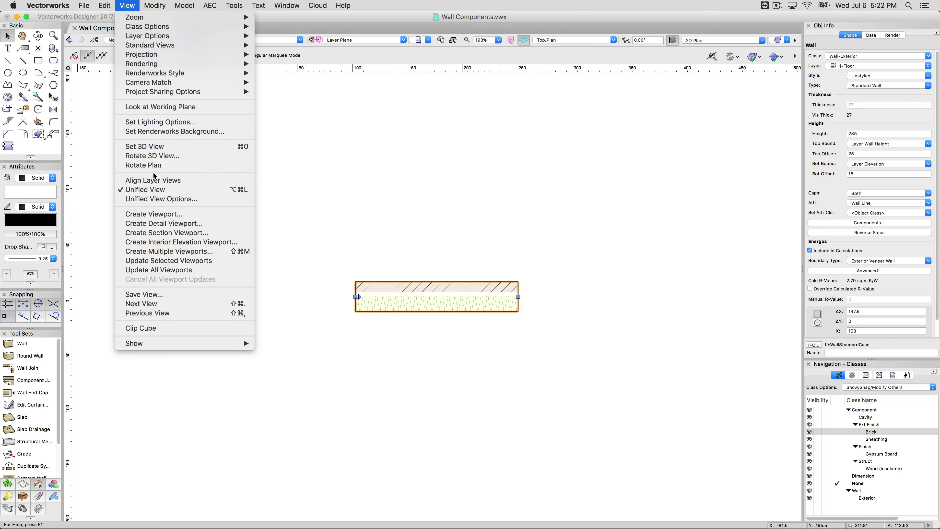
pyautogui.click(189, 234)
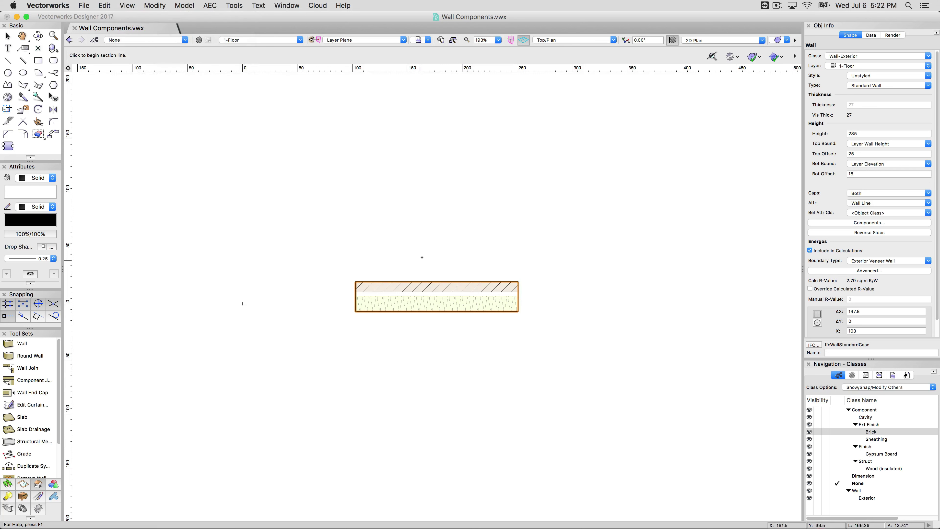
pyautogui.click(438, 244)
pyautogui.click(437, 382)
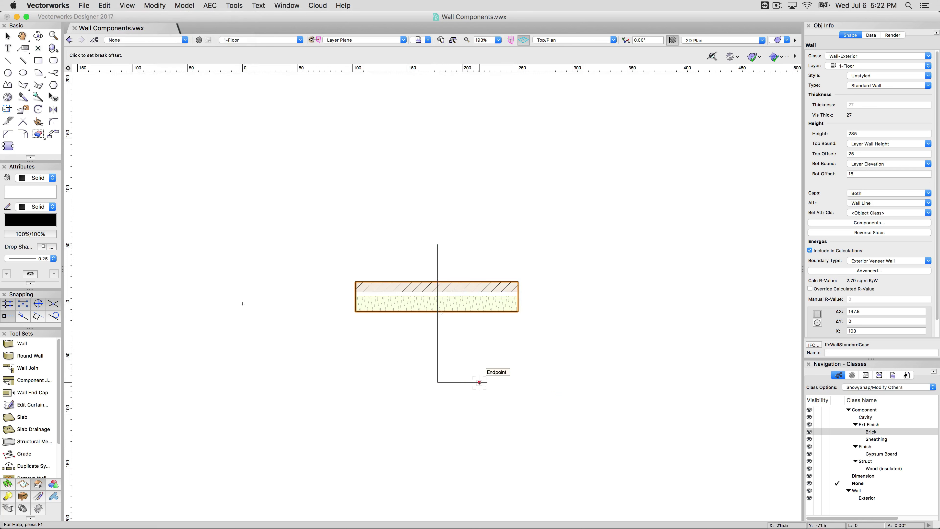
pyautogui.click(479, 382)
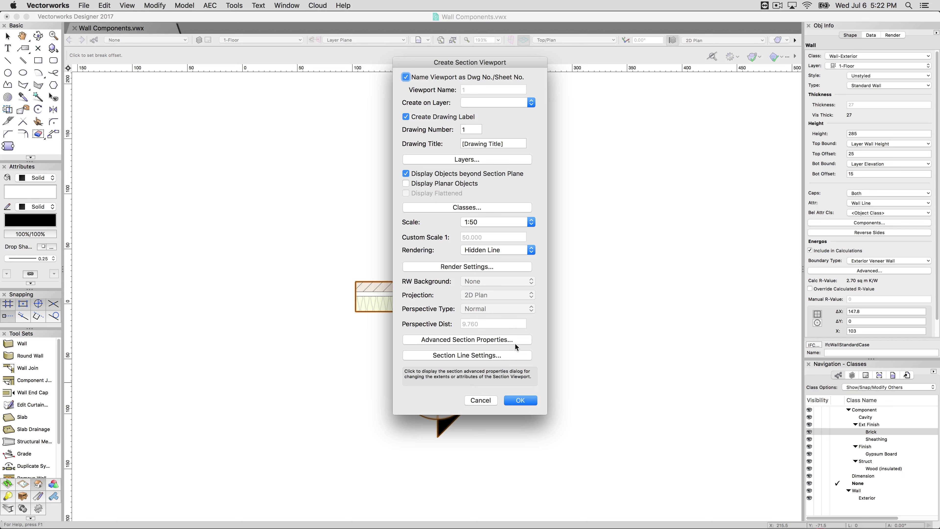
# - Place the section viewport on a new sheet layer Sht-1
pyautogui.click(481, 104)
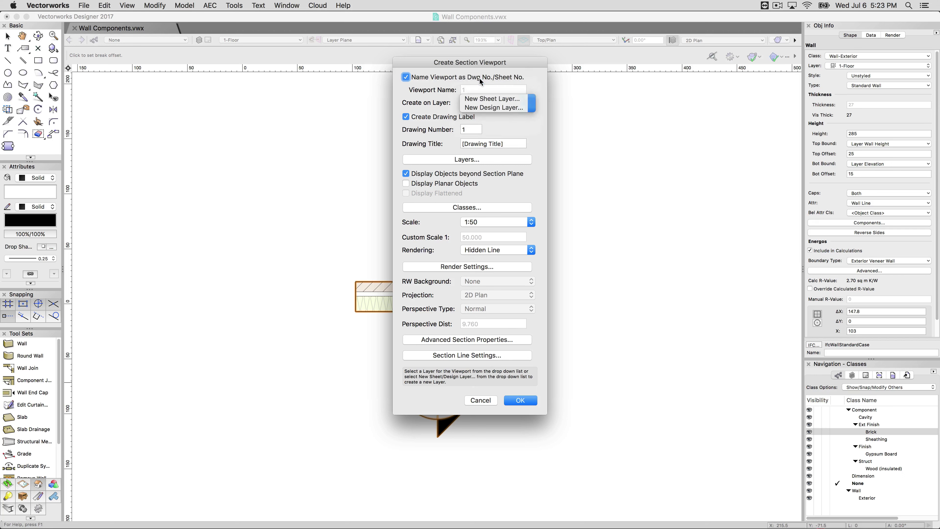
pyautogui.click(489, 98)
pyautogui.click(530, 305)
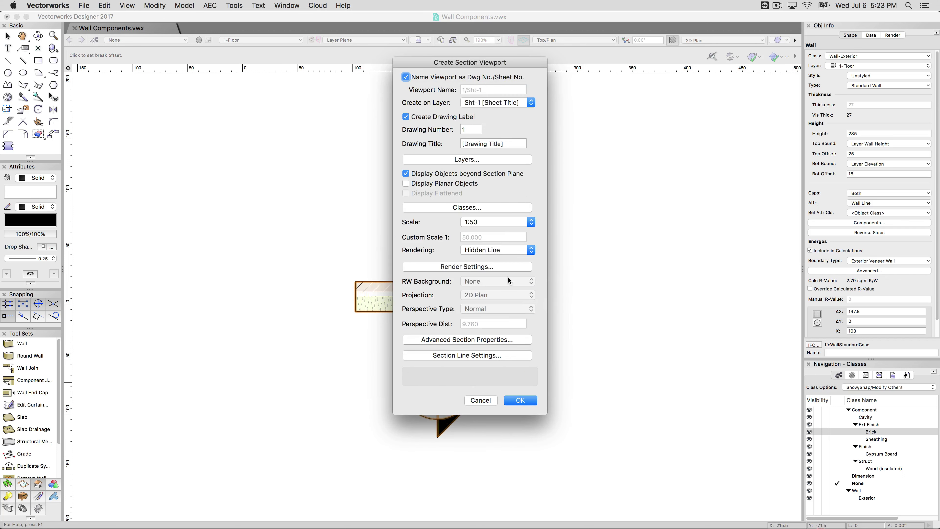
pyautogui.click(518, 400)
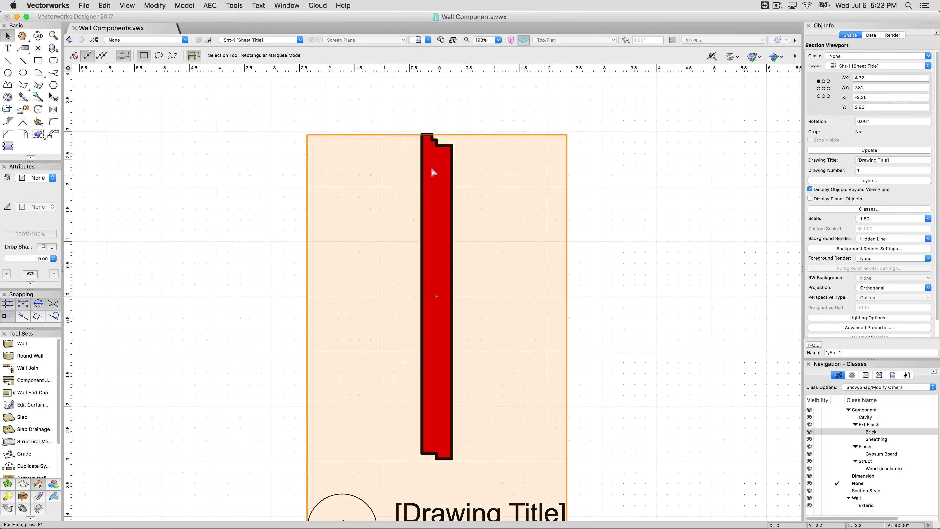
# - In Advanced Properties, choose Separate Cross Sections and Use Attributes of Original Objects
pyautogui.scroll(-3, 431, 166)
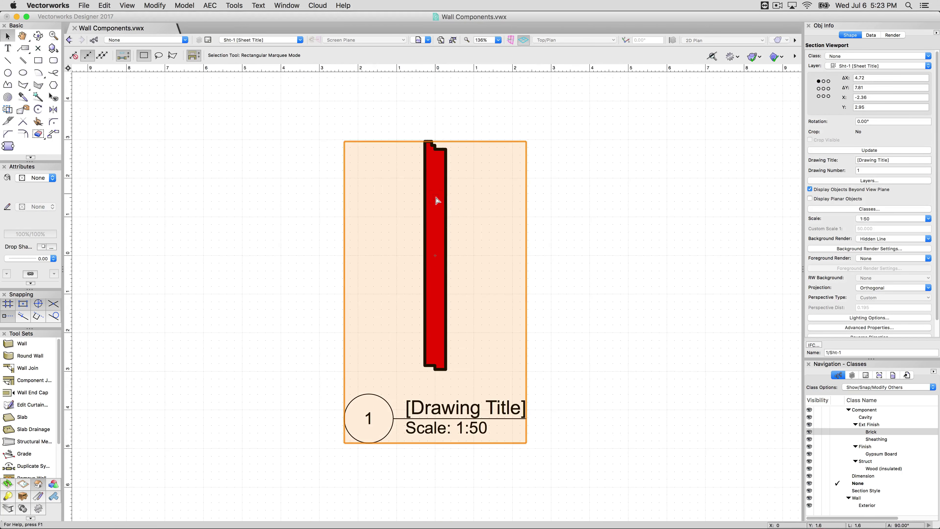
pyautogui.scroll(-2, 849, 281)
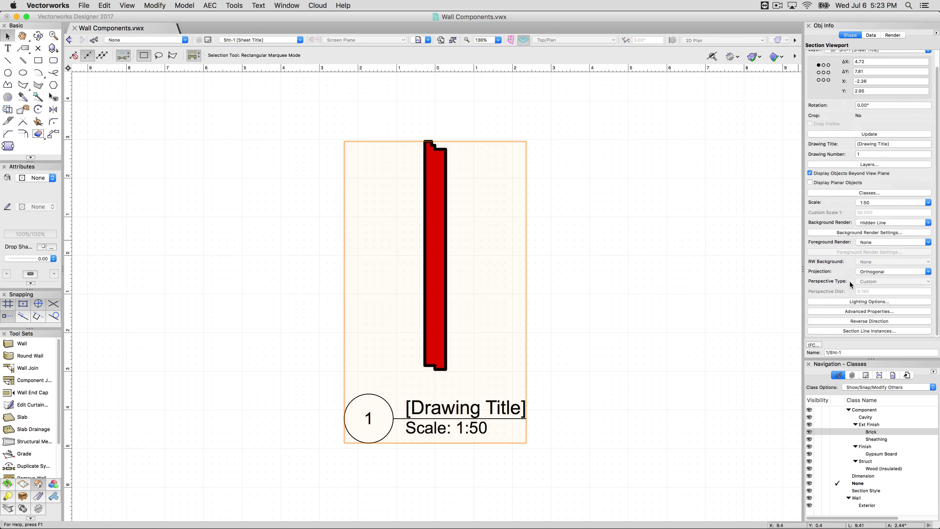
pyautogui.click(859, 312)
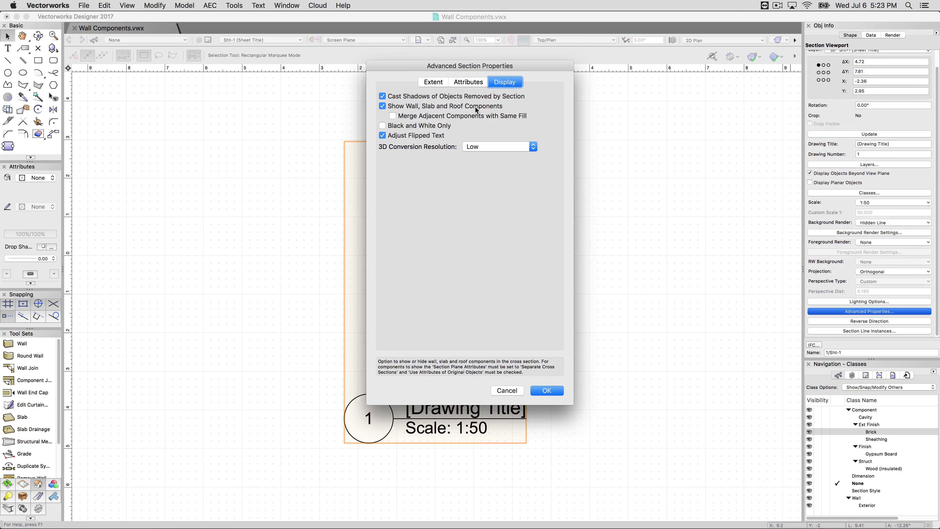
pyautogui.click(468, 82)
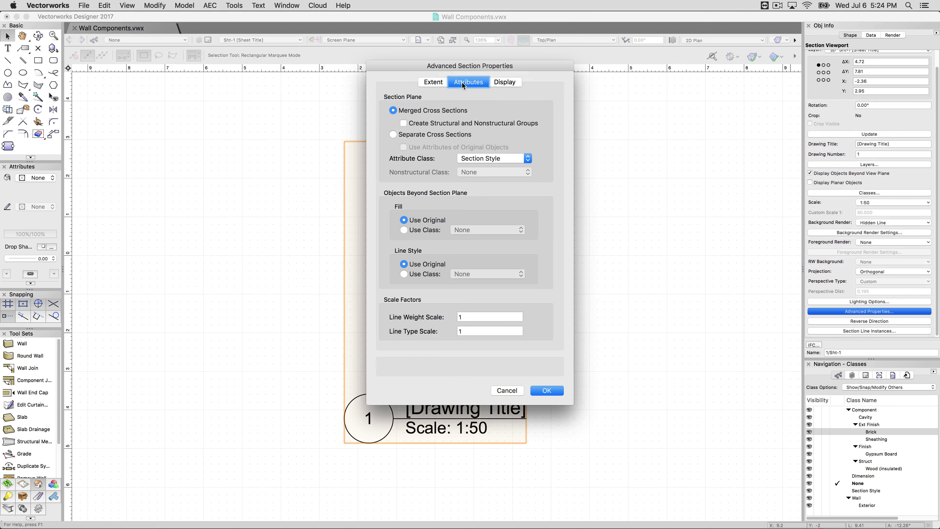
pyautogui.click(436, 135)
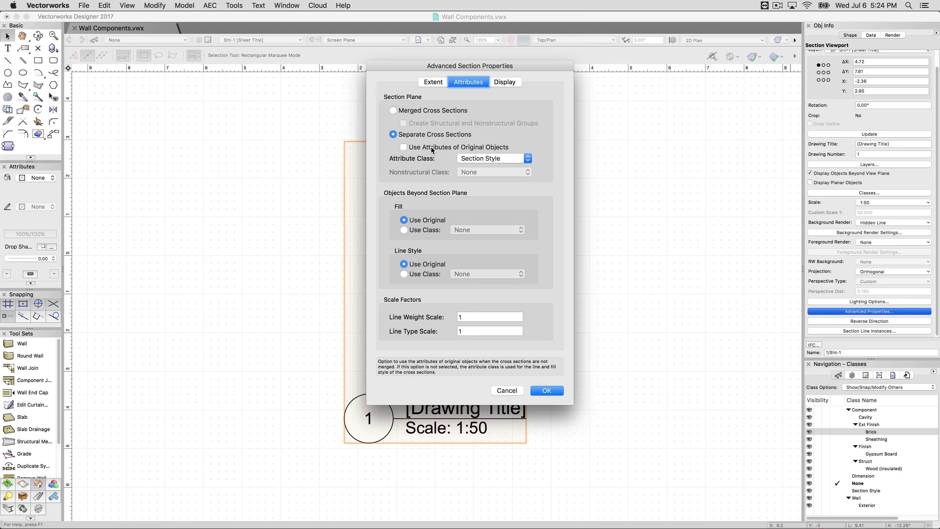
pyautogui.click(422, 148)
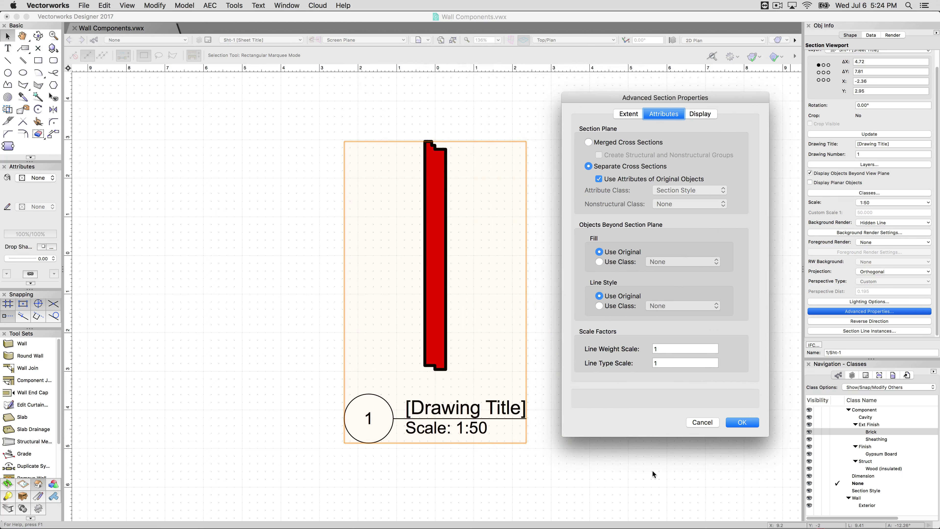
pyautogui.click(742, 422)
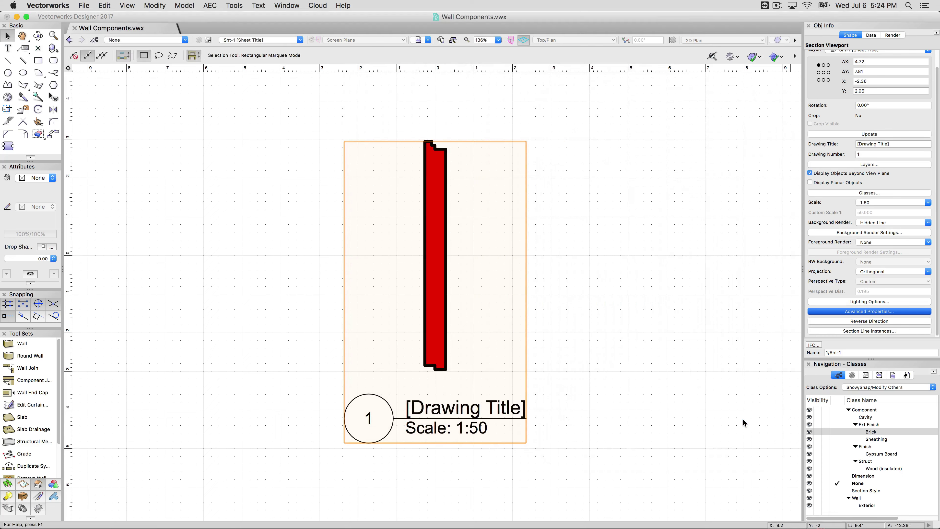
# - Update the section viewport and zoom in to check the hatched brick and insulated framing layers
pyautogui.click(855, 132)
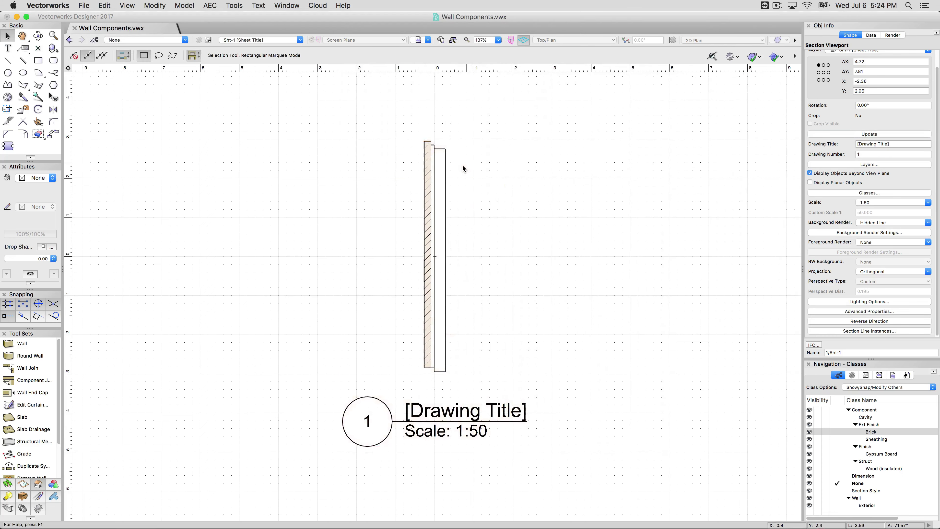
pyautogui.scroll(5, 461, 164)
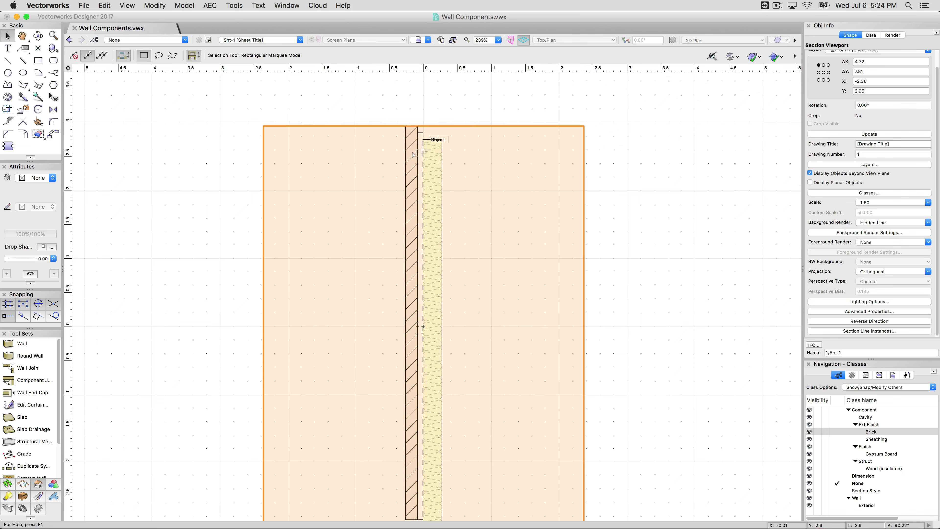
pyautogui.scroll(-1, 455, 114)
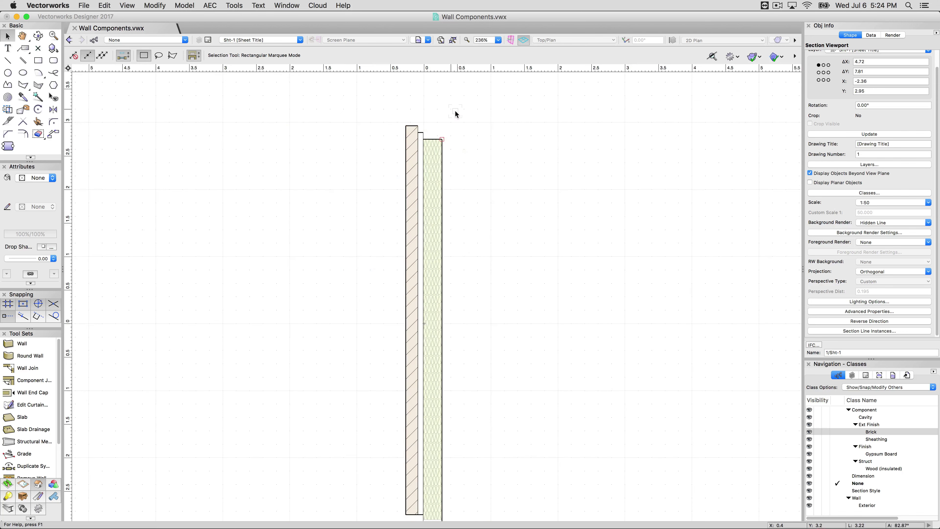
pyautogui.scroll(-1, 455, 112)
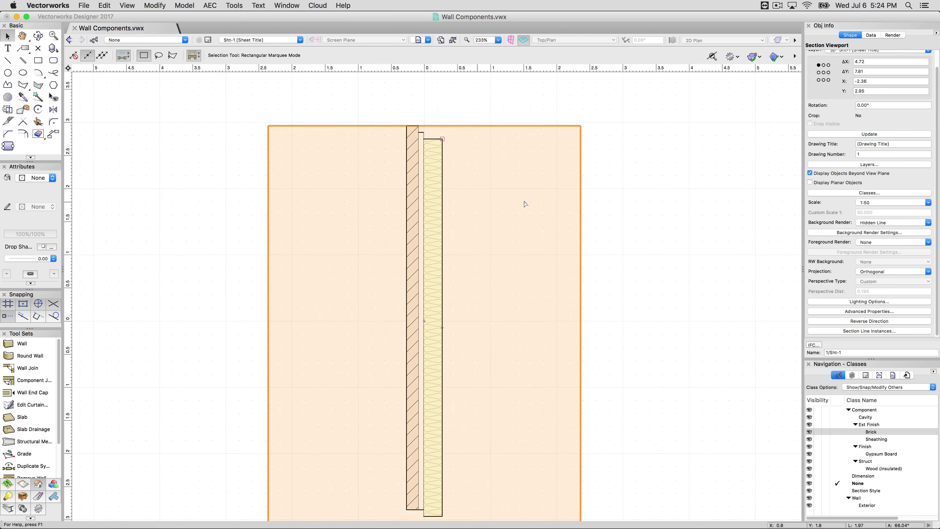
pyautogui.scroll(-1, 436, 111)
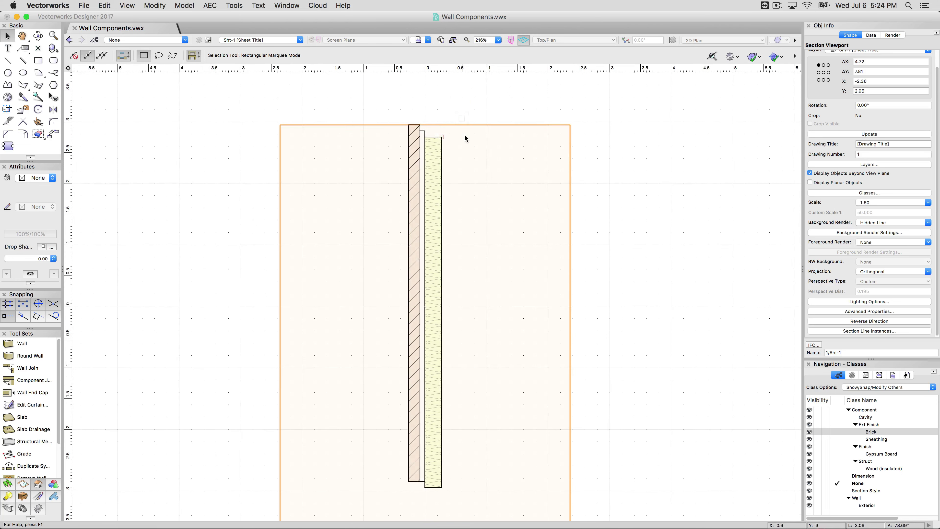